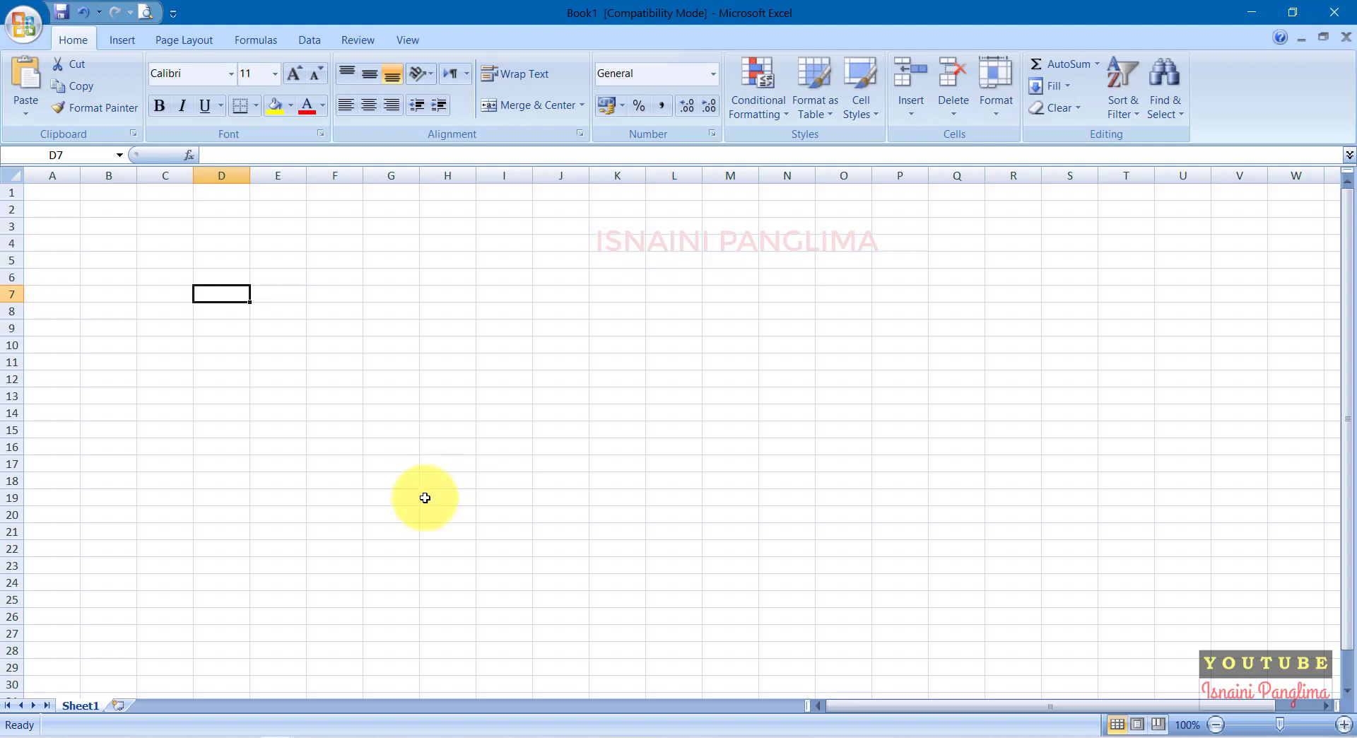
Step: Enter 1 in A1 and fill it down to A20 as the series 1–20
{"action": "left_click", "coordinate": [315, 324]}
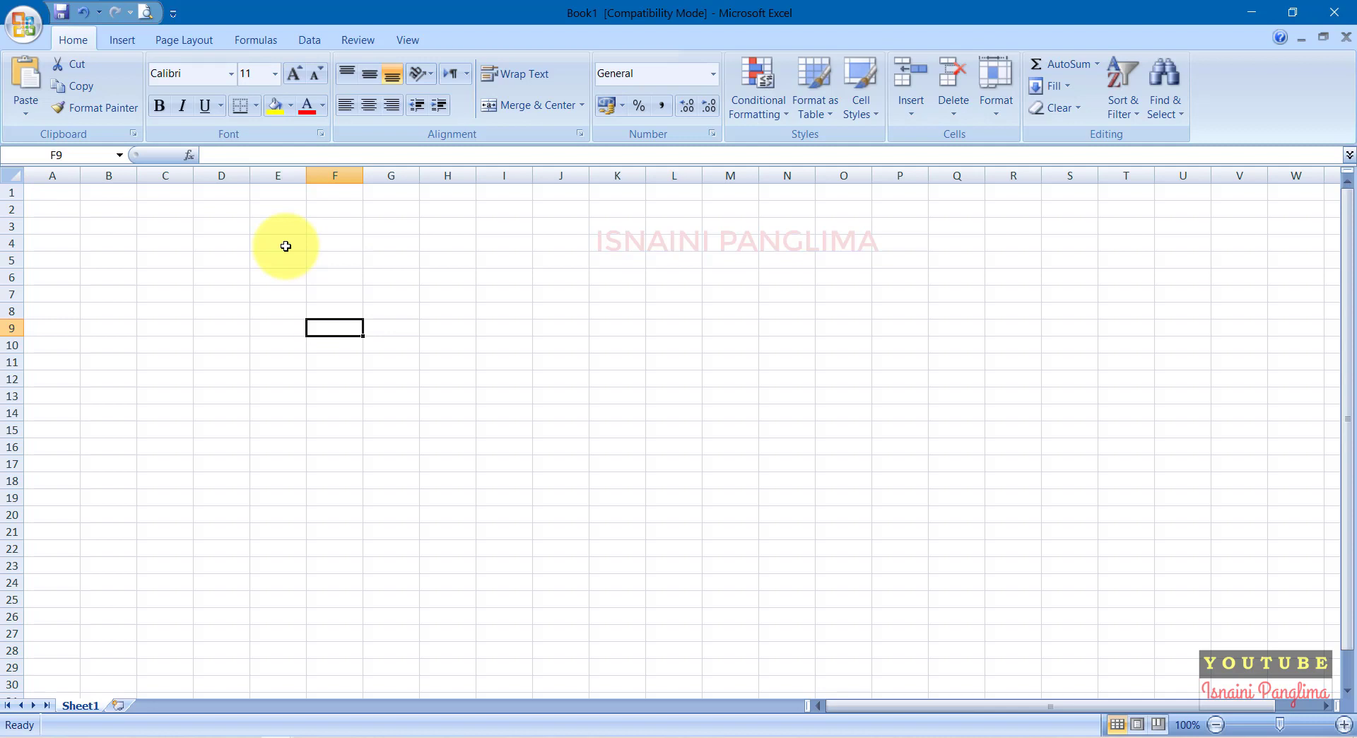
{"action": "left_click", "coordinate": [286, 246]}
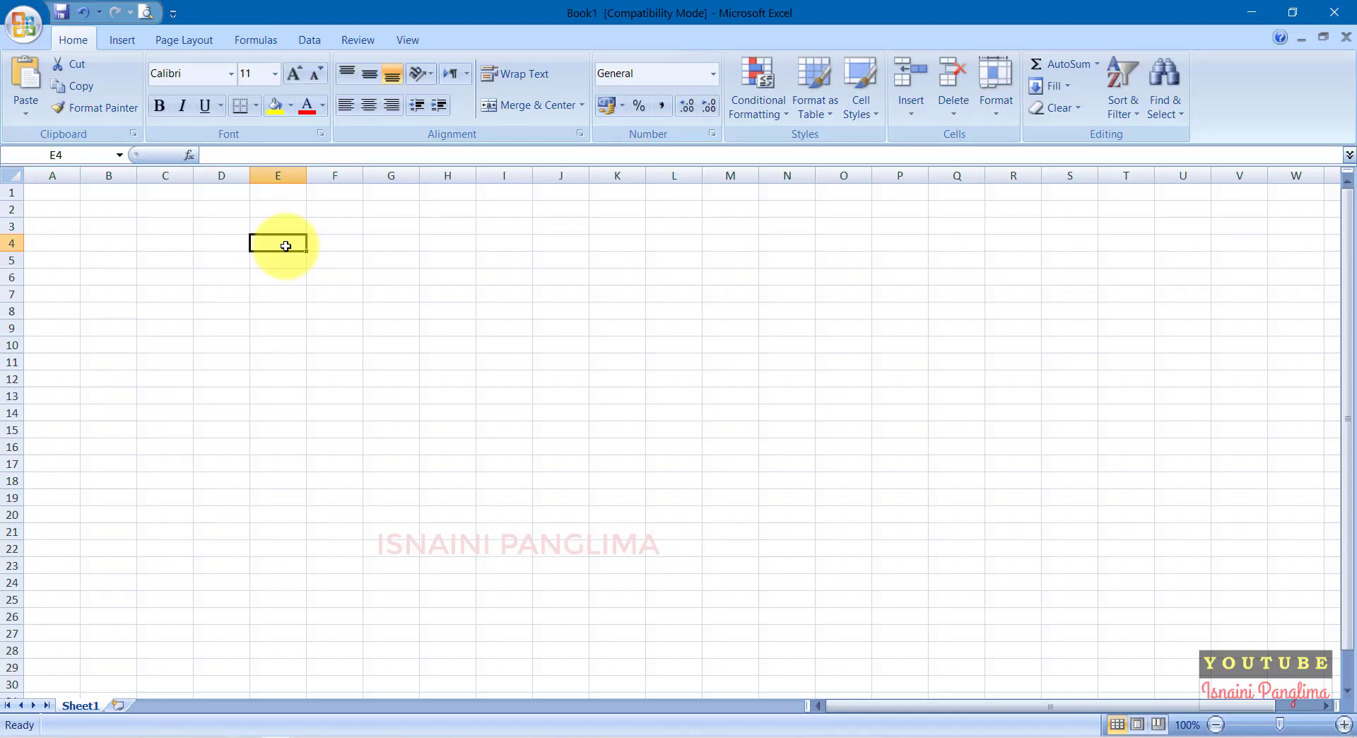
{"action": "key", "text": "Left"}
{"action": "key", "text": "Left"}
{"action": "key", "text": "Left"}
{"action": "key", "text": "Up"}
{"action": "key", "text": "Up"}
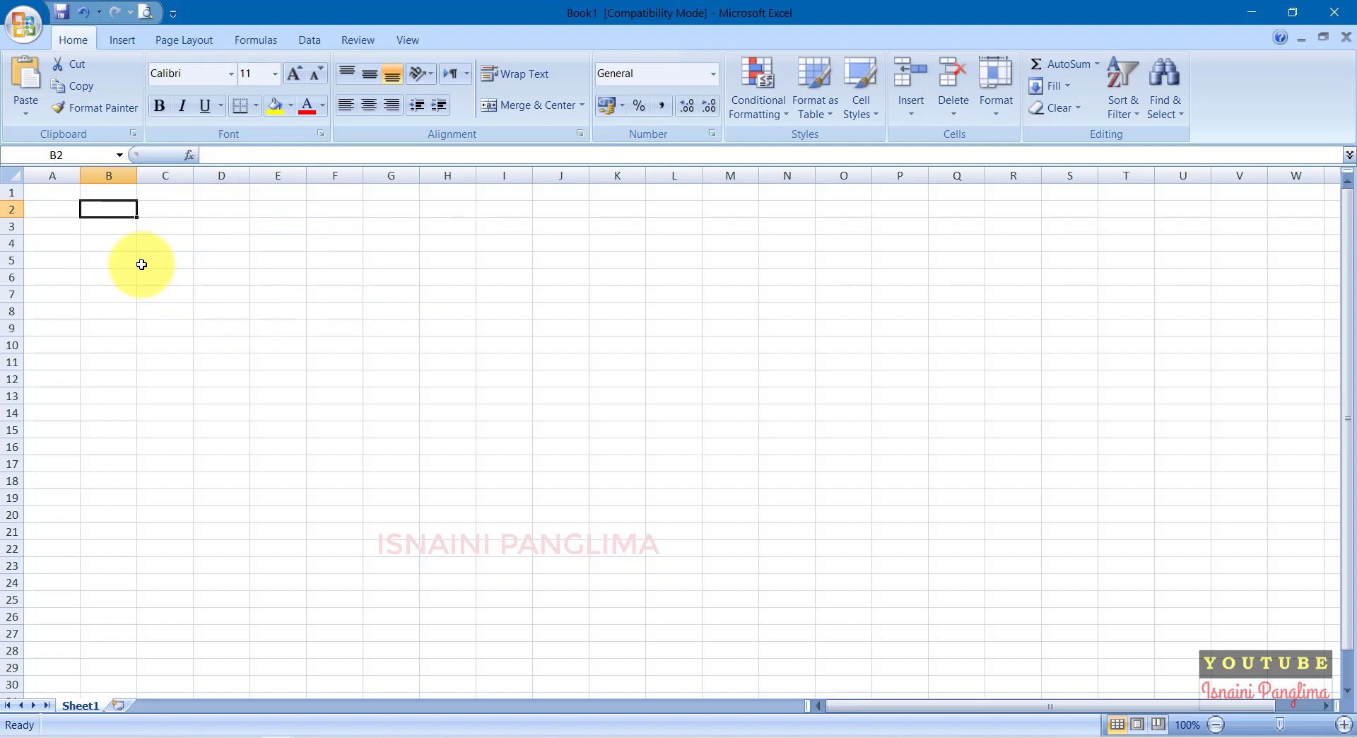
{"action": "left_click", "coordinate": [53, 189]}
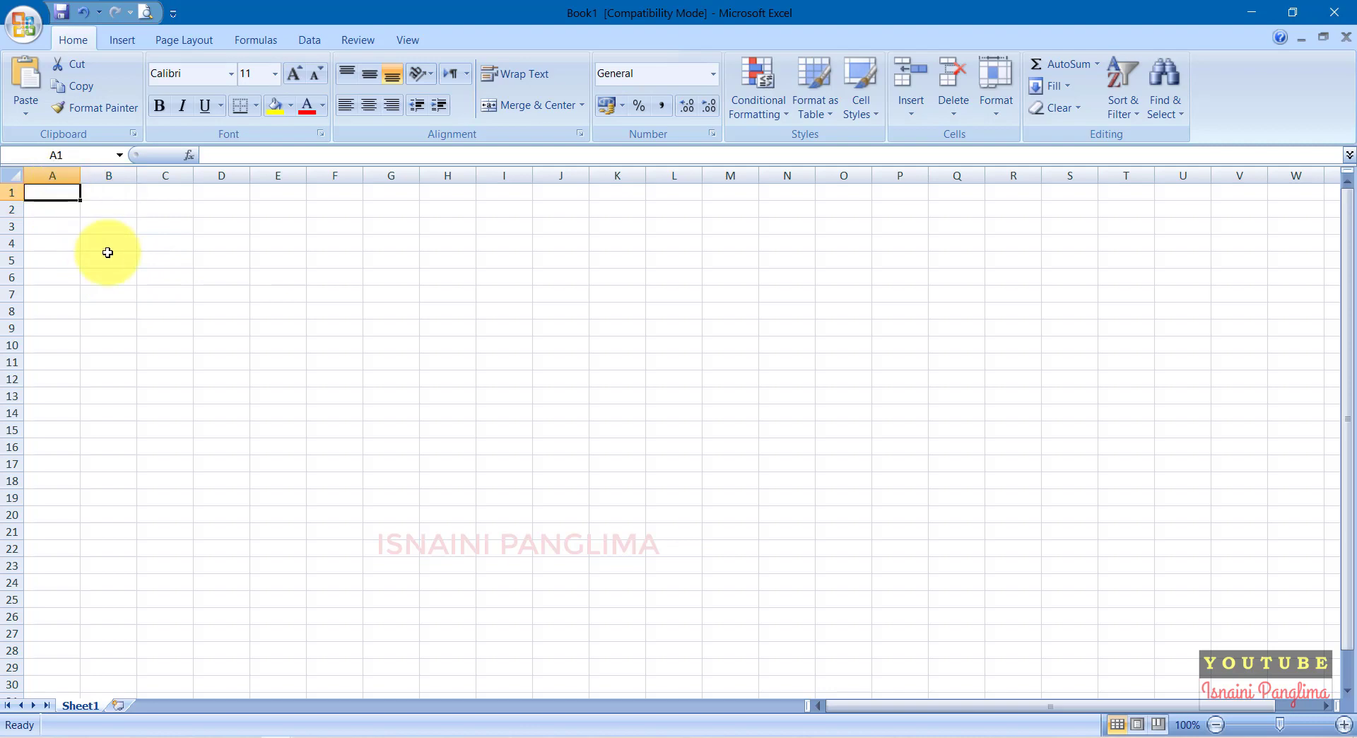
{"action": "type", "text": "1"}
{"action": "left_click", "coordinate": [99, 239]}
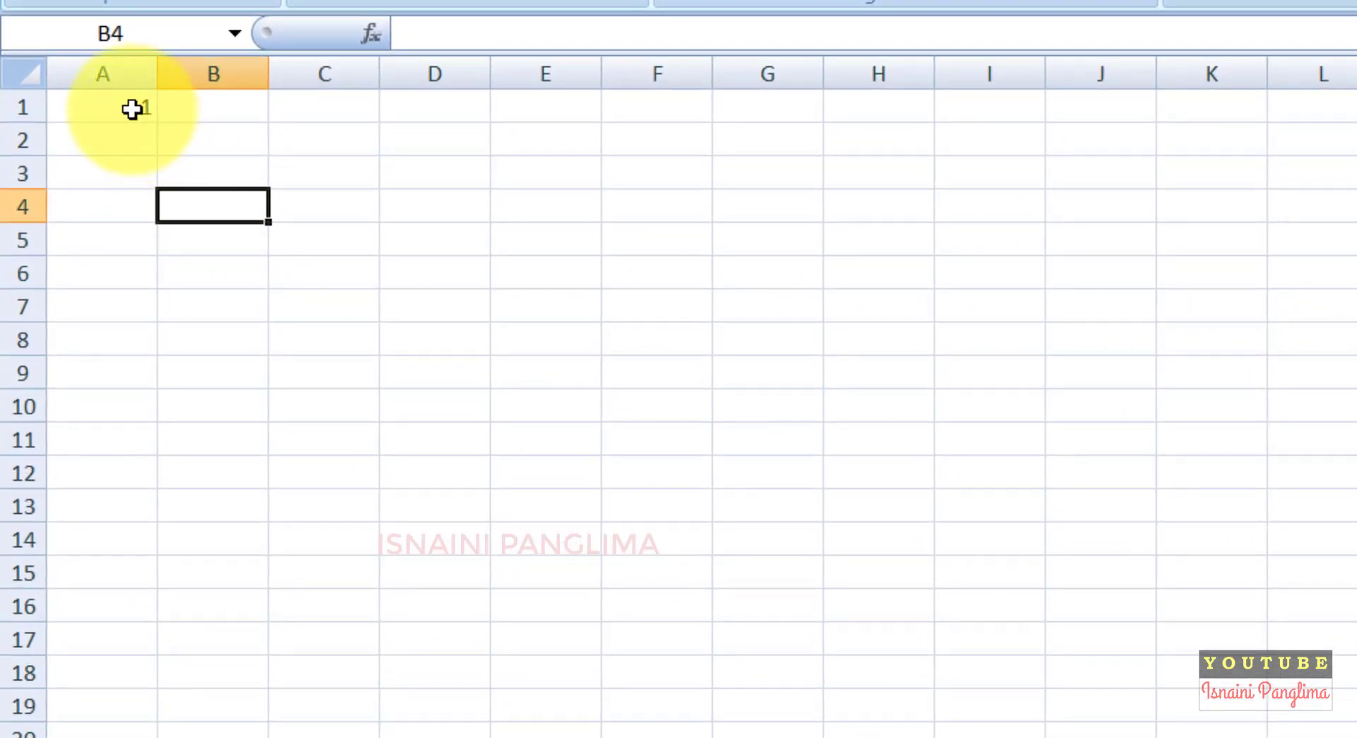
{"action": "left_click", "coordinate": [75, 184]}
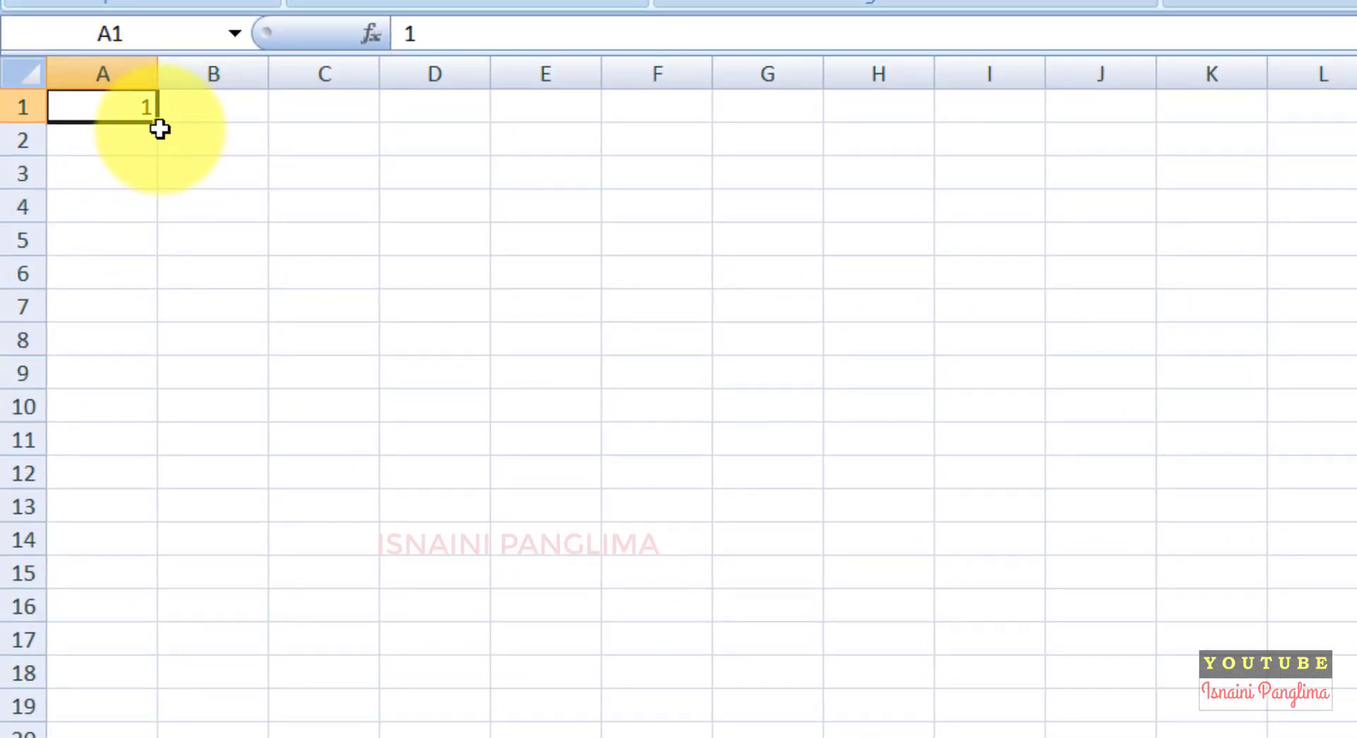
{"action": "left_click_drag", "start_coordinate": [157, 121], "coordinate": [212, 735]}
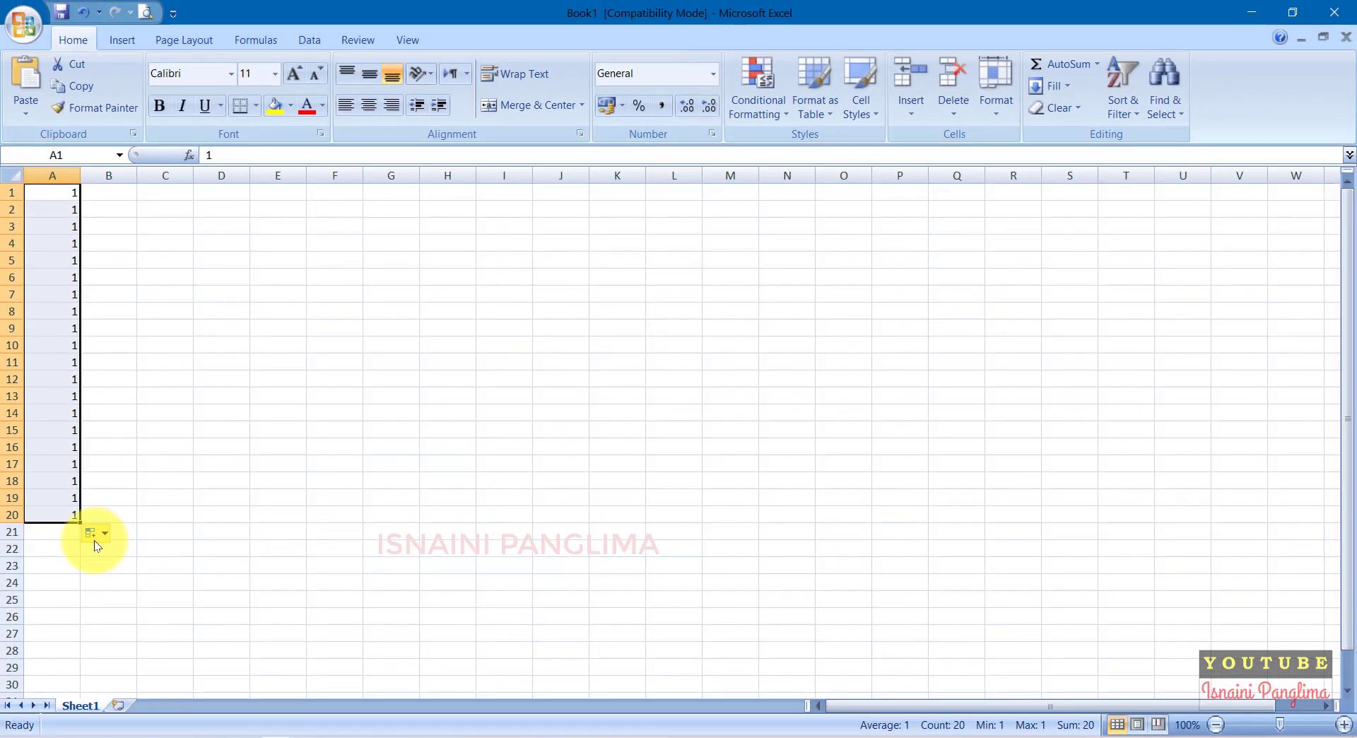
{"action": "left_click", "coordinate": [94, 536]}
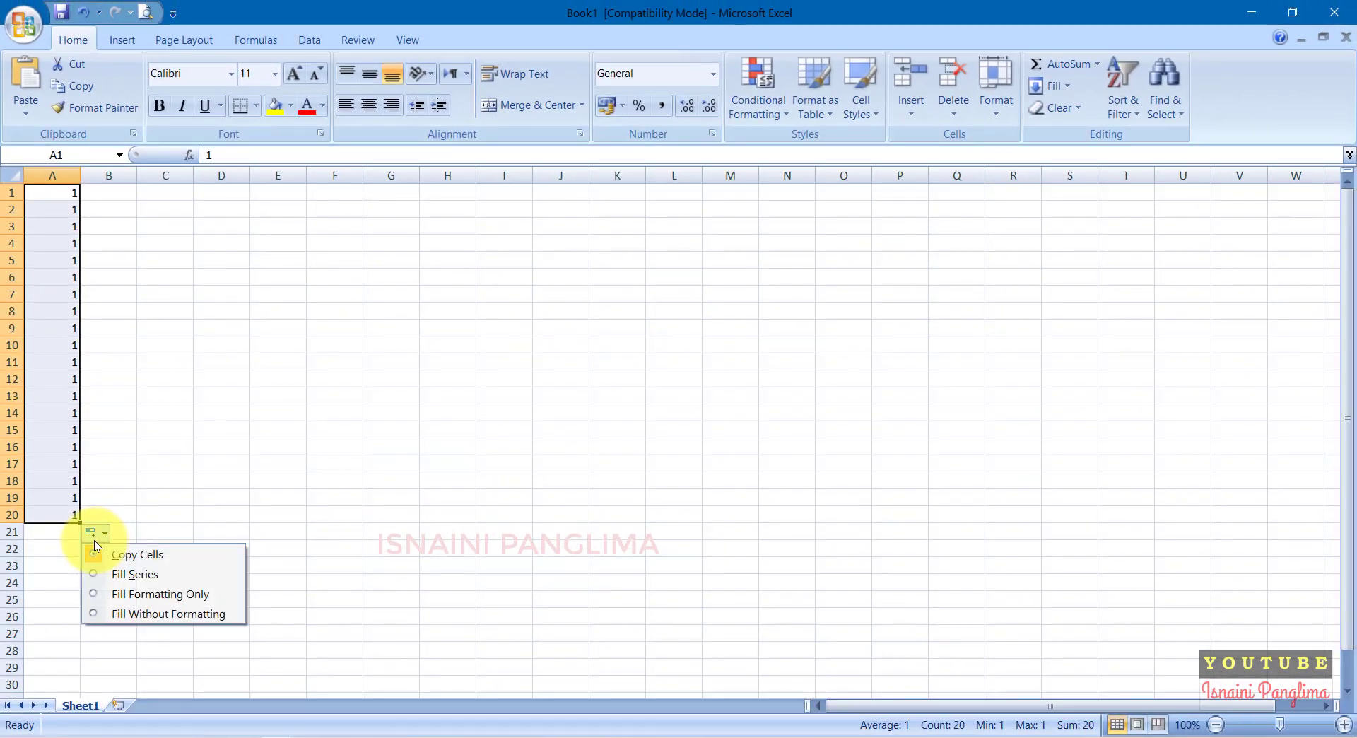
{"action": "left_click", "coordinate": [131, 575]}
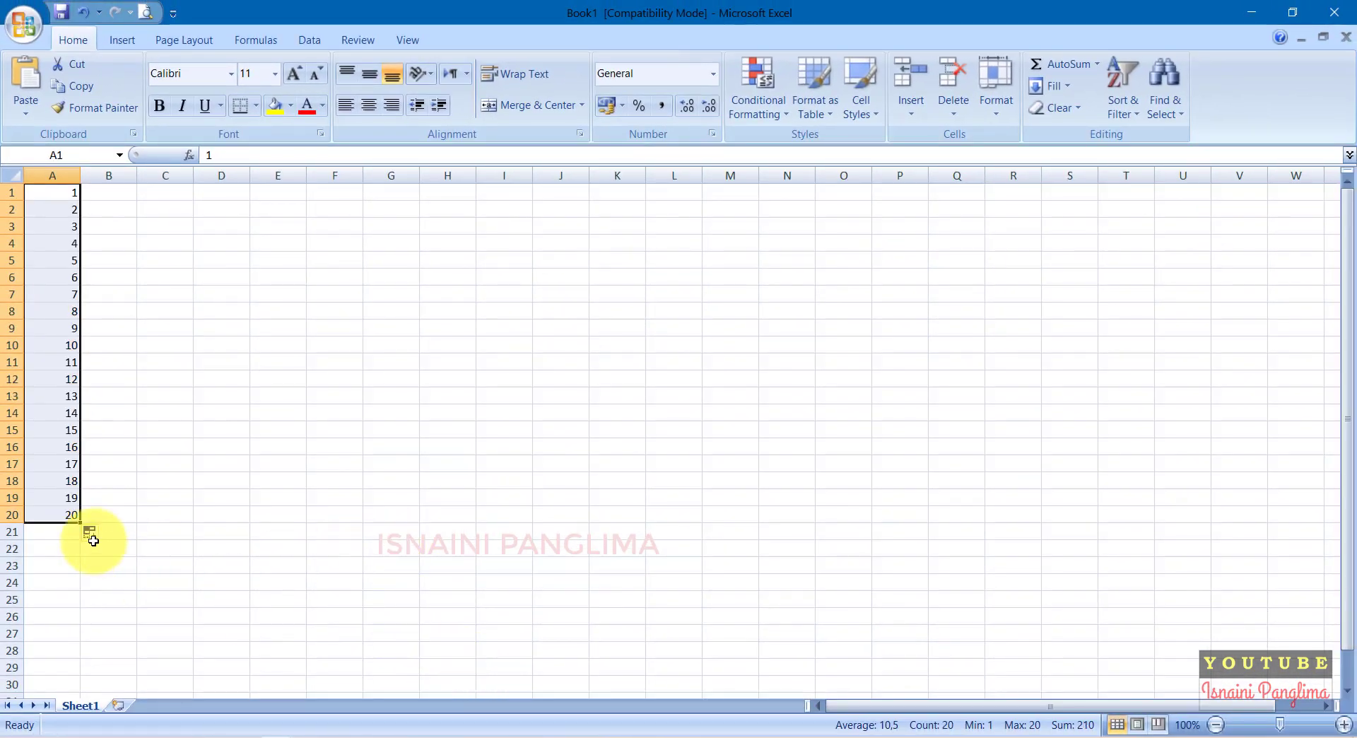
{"action": "left_click", "coordinate": [275, 549]}
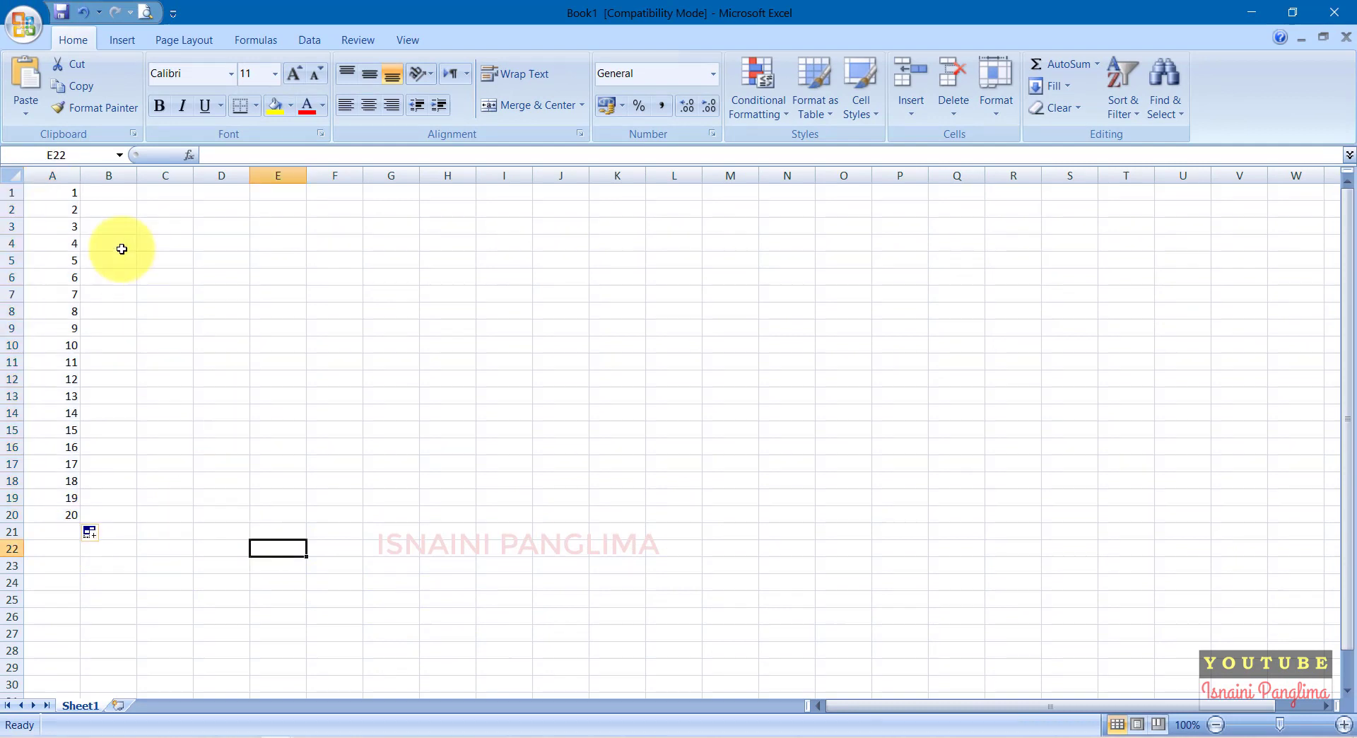
Step: Enter 1 and 2 in B1:B2 and extend the series down column B to row 20
{"action": "left_click", "coordinate": [114, 196]}
{"action": "type", "text": "1"}
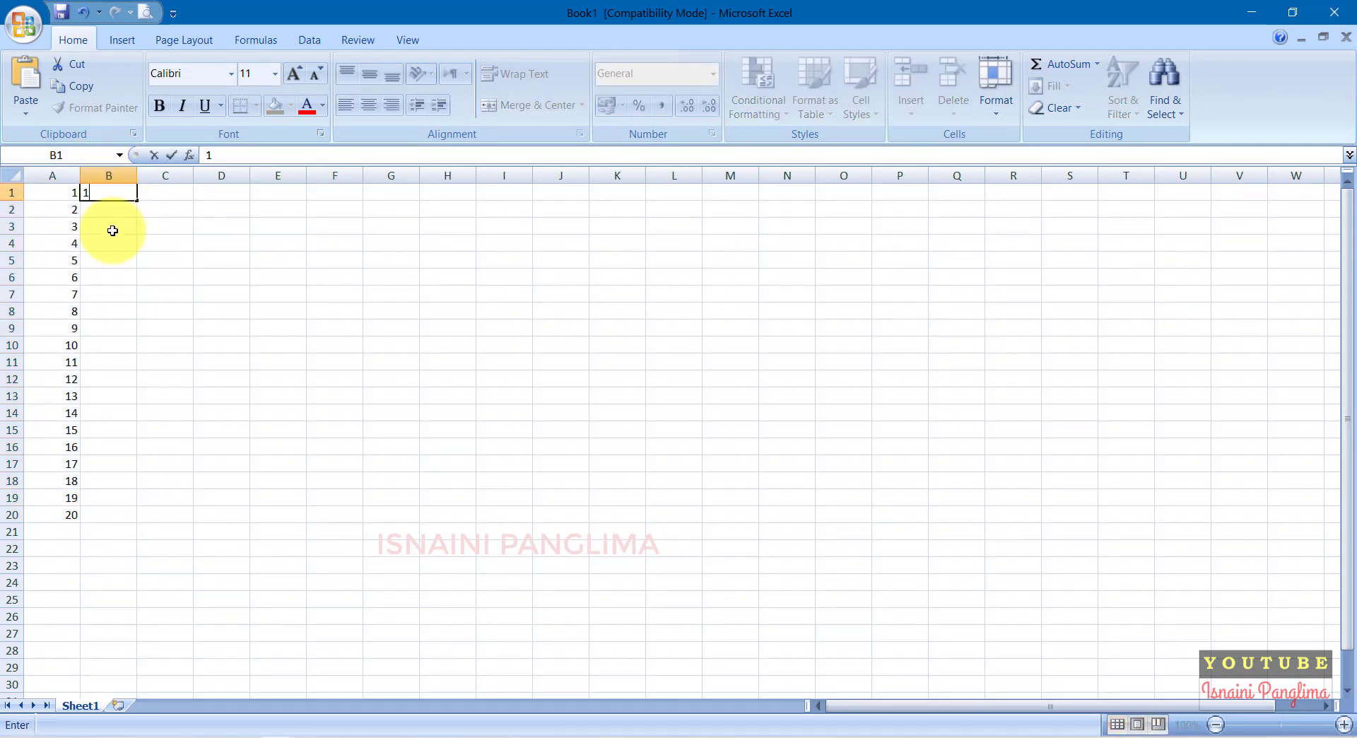
{"action": "key", "text": "Return"}
{"action": "type", "text": "2"}
{"action": "left_click", "coordinate": [130, 241]}
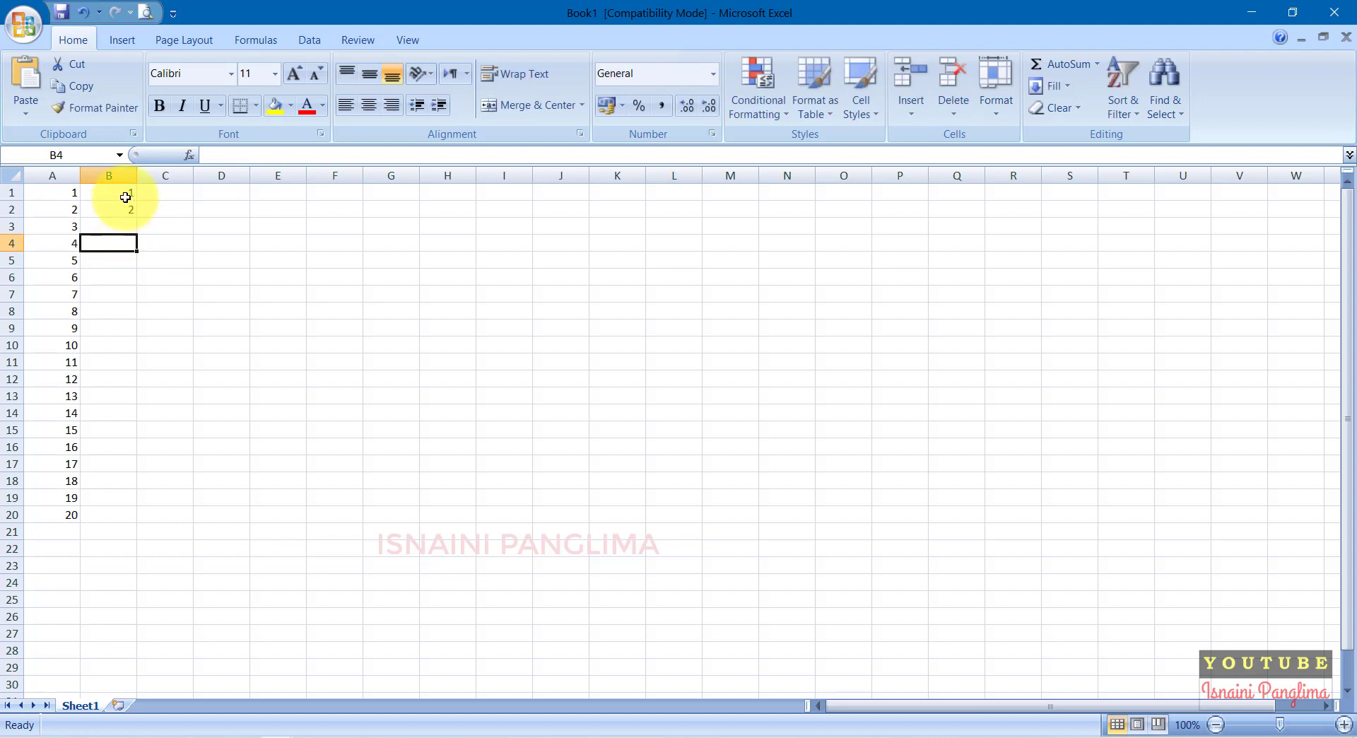
{"action": "left_click_drag", "start_coordinate": [127, 190], "coordinate": [144, 528]}
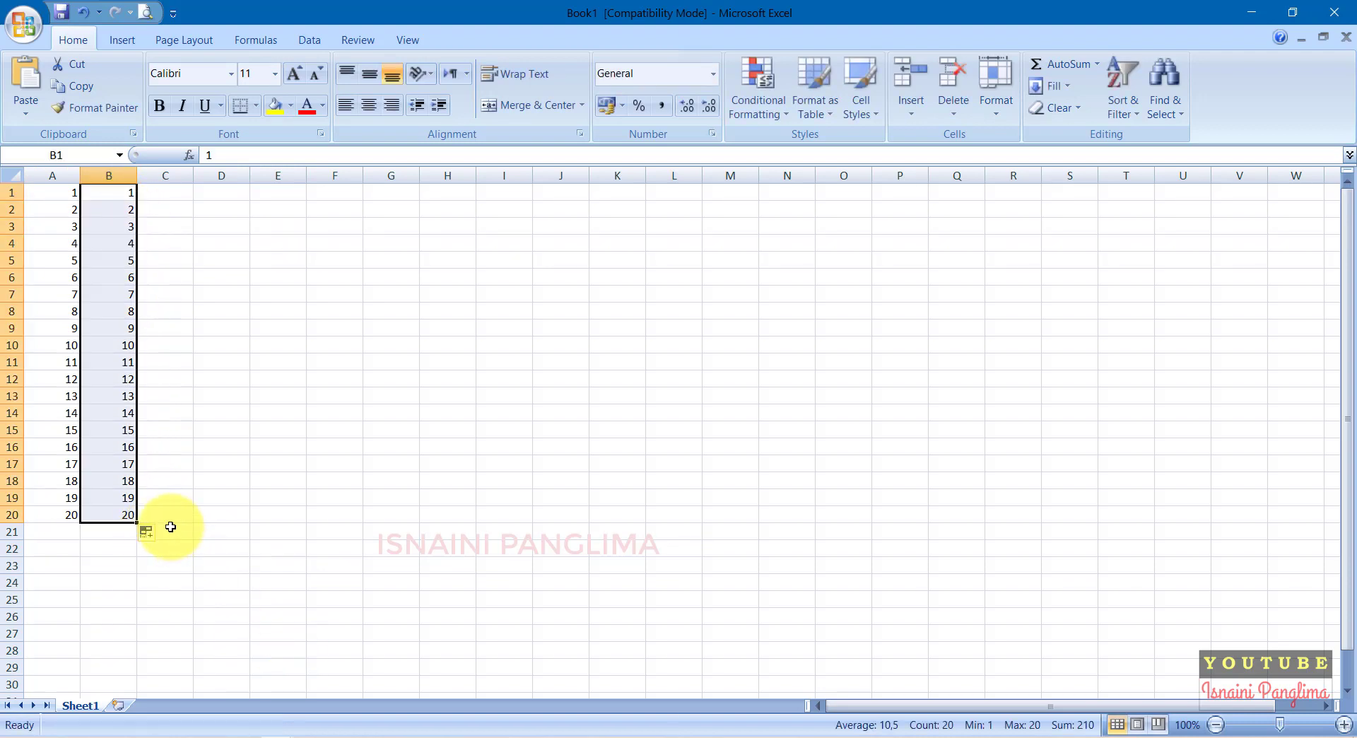
{"action": "key", "text": "Right"}
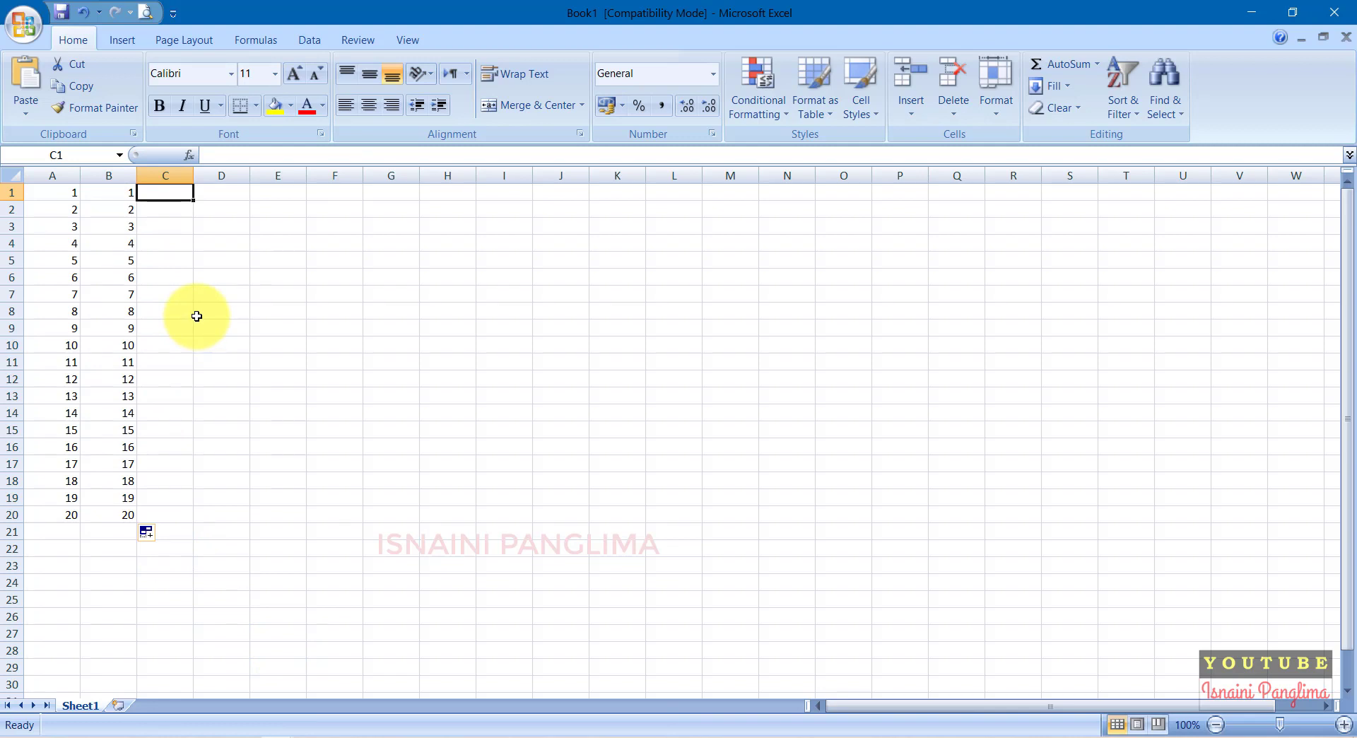
Step: Enter 1 in C1 and Ctrl-fill it down to C20 as a counting series 1–20
{"action": "type", "text": "1"}
{"action": "key", "text": "ctrl+Return"}
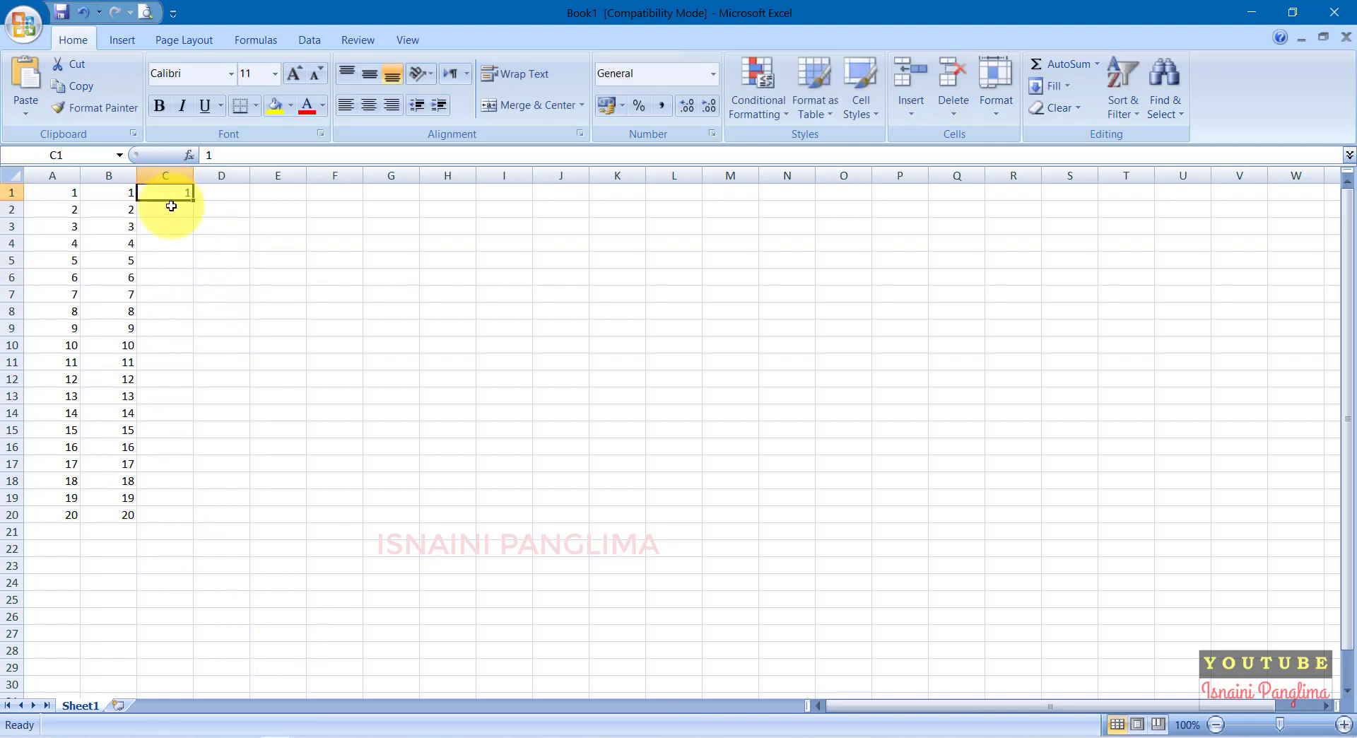
{"action": "key", "text": "ctrl"}
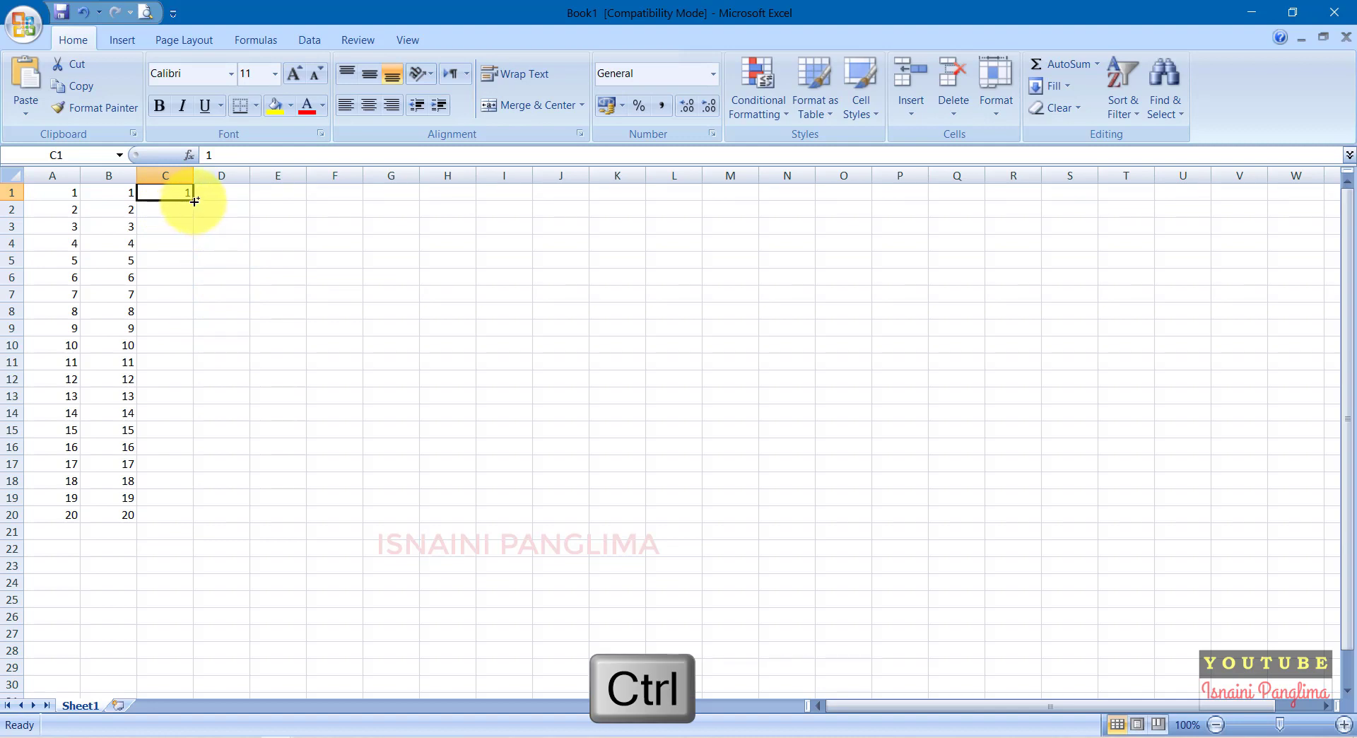
{"action": "left_click_drag", "start_coordinate": [194, 202], "coordinate": [203, 522]}
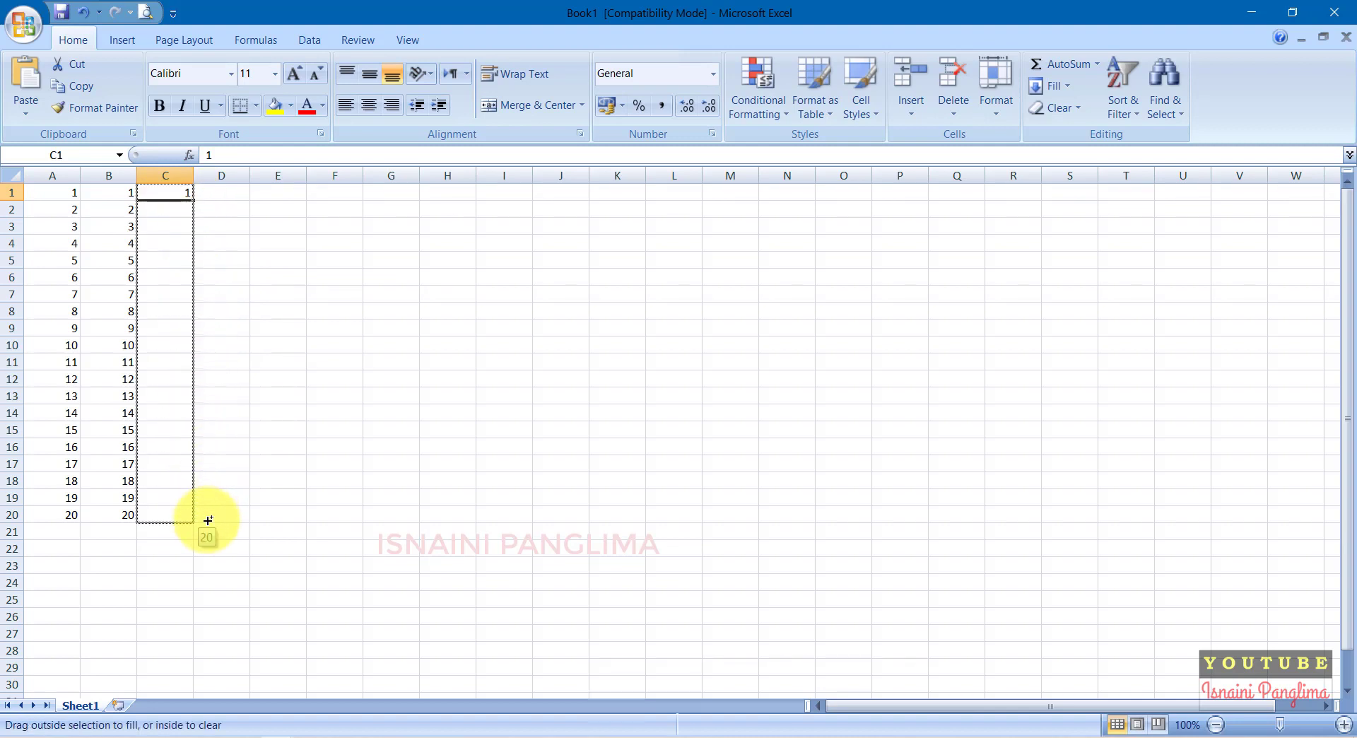
{"action": "left_click", "coordinate": [234, 278]}
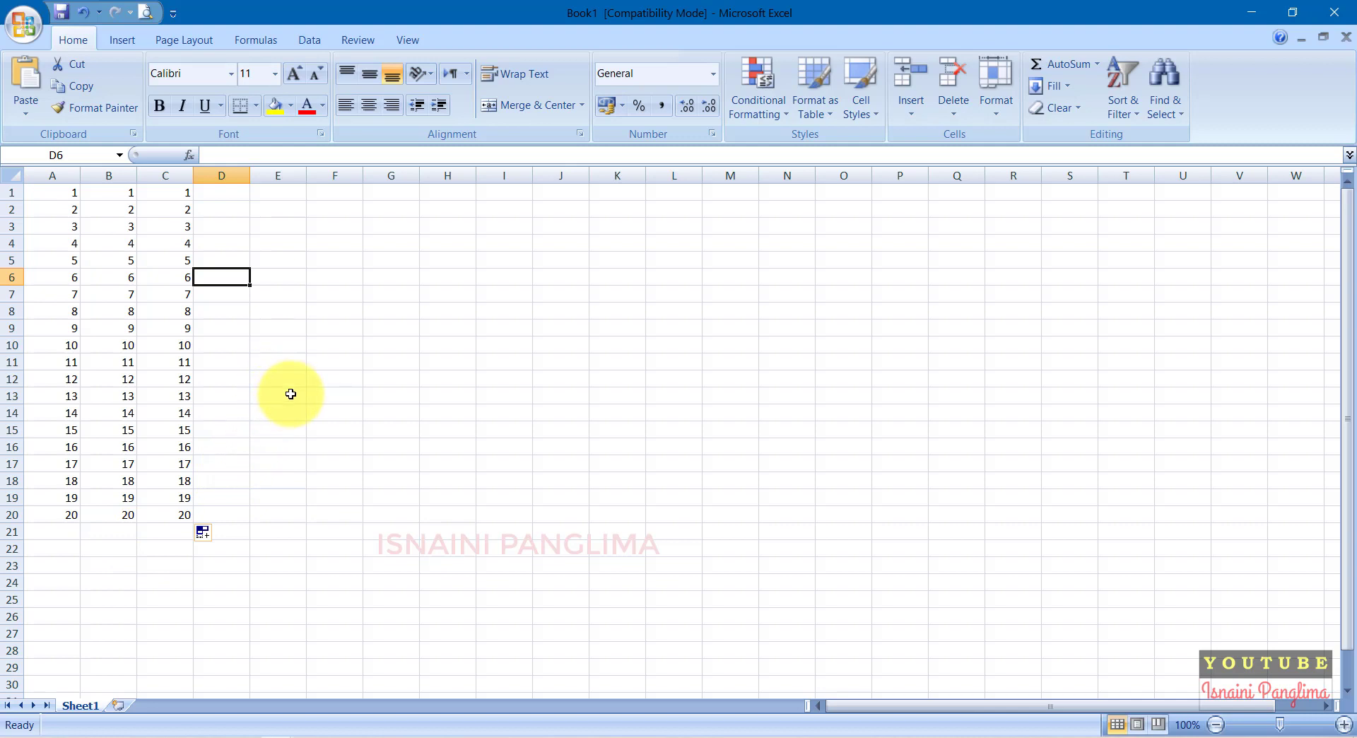
Step: Enter 1 in E1 and extend the counting series down column E to row 1203
{"action": "left_click", "coordinate": [272, 192]}
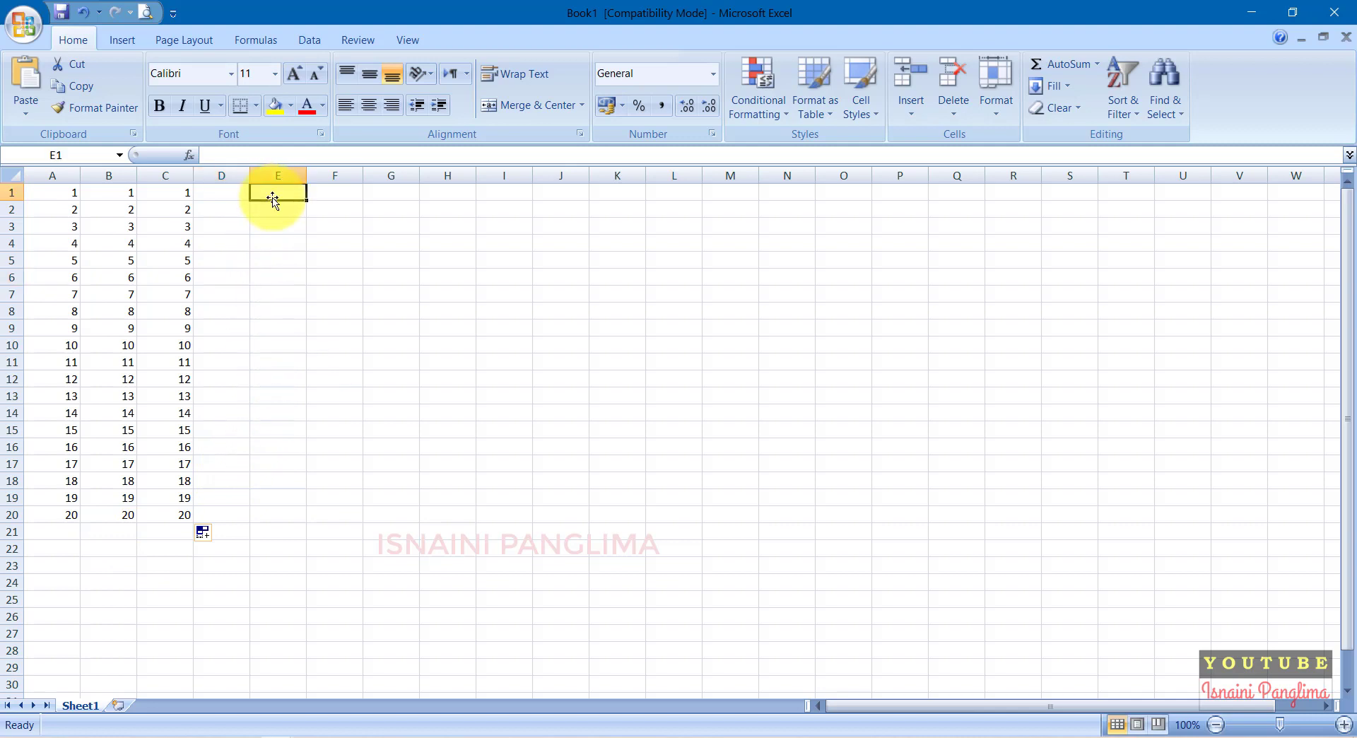
{"action": "type", "text": "1"}
{"action": "key", "text": "Return"}
{"action": "left_click", "coordinate": [288, 196]}
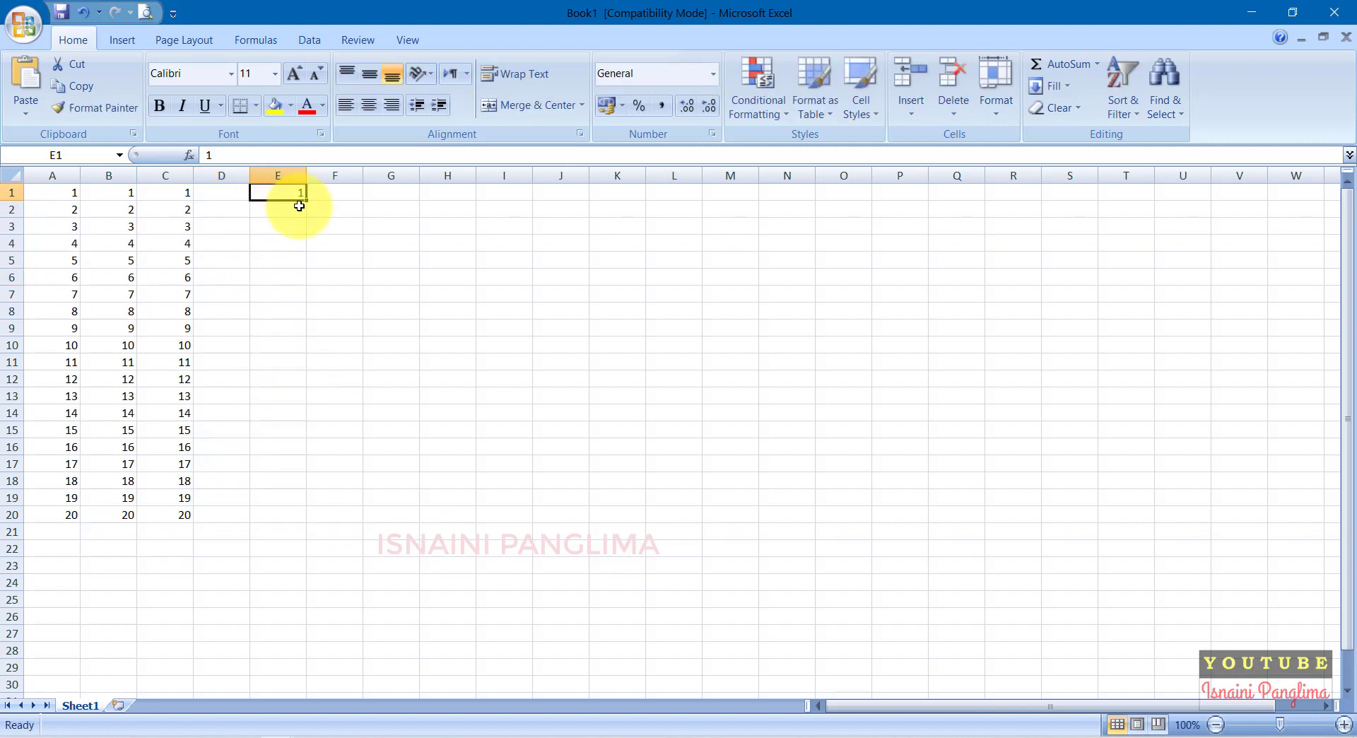
{"action": "left_click_drag", "start_coordinate": [310, 202], "coordinate": [277, 536]}
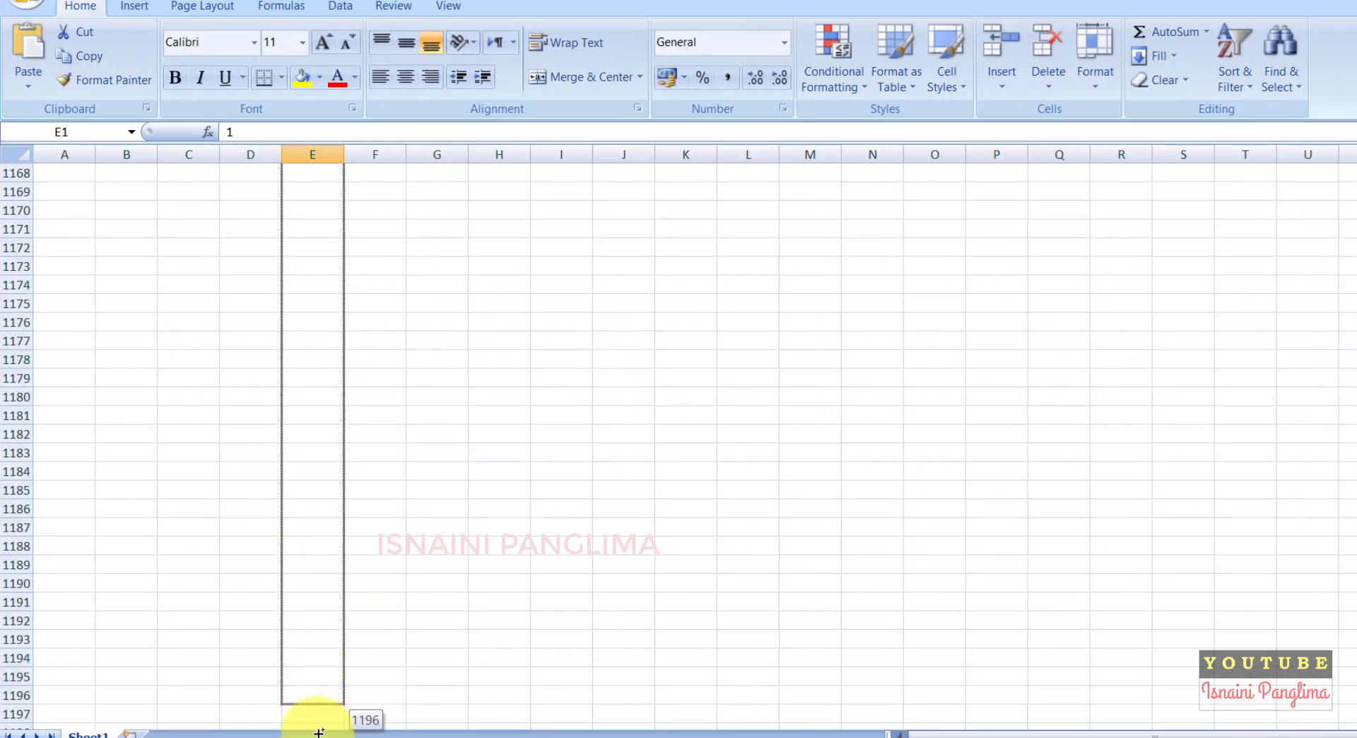
{"action": "left_click_drag", "start_coordinate": [312, 551], "coordinate": [311, 699]}
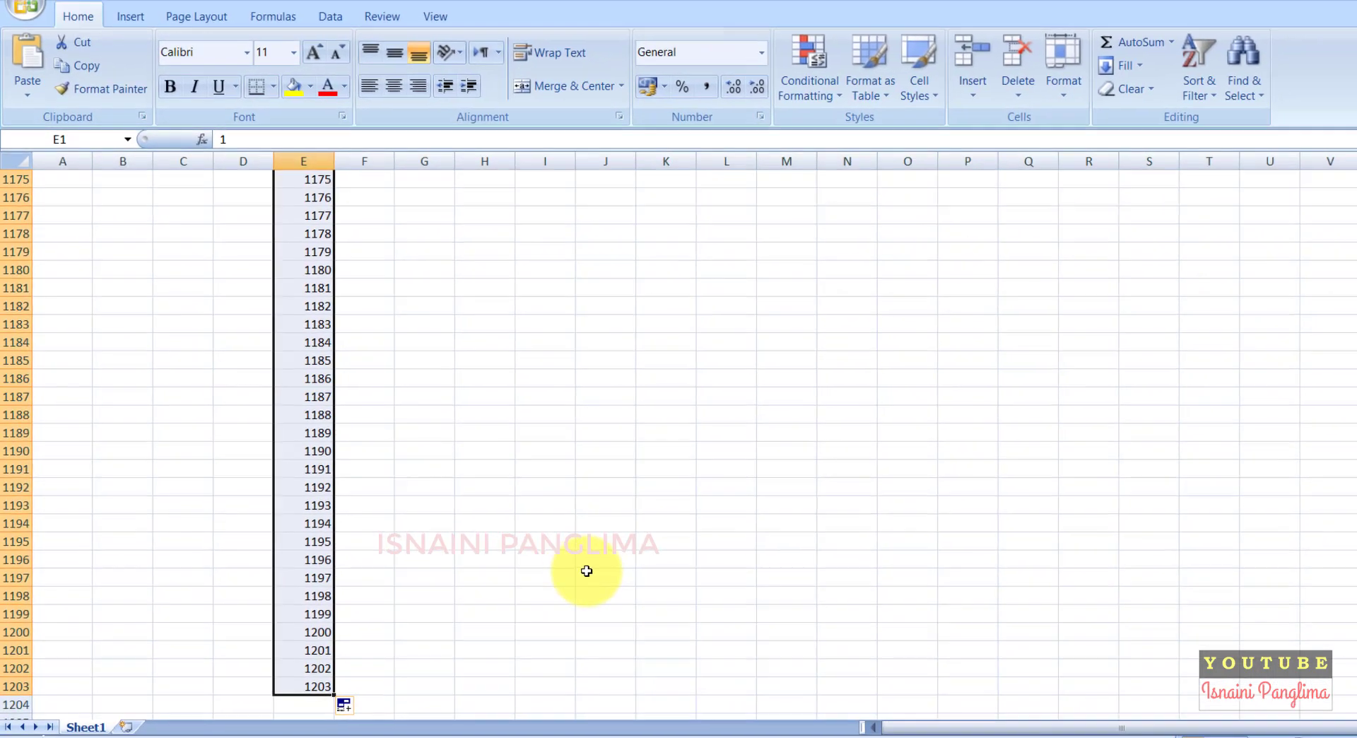
{"action": "scroll", "coordinate": [467, 596], "scroll_direction": "up", "scroll_amount": 6}
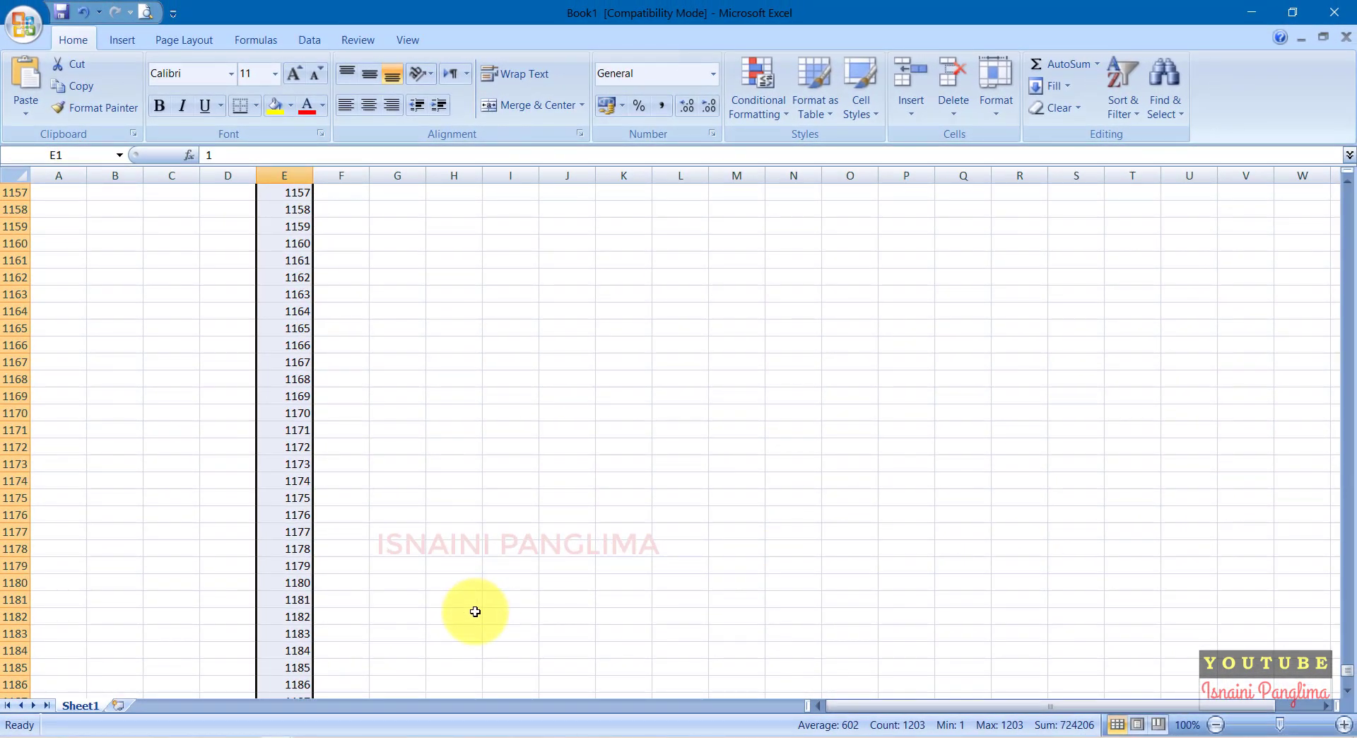
{"action": "scroll", "coordinate": [438, 596], "scroll_direction": "up", "scroll_amount": 3}
{"action": "scroll", "coordinate": [429, 596], "scroll_direction": "up", "scroll_amount": 6}
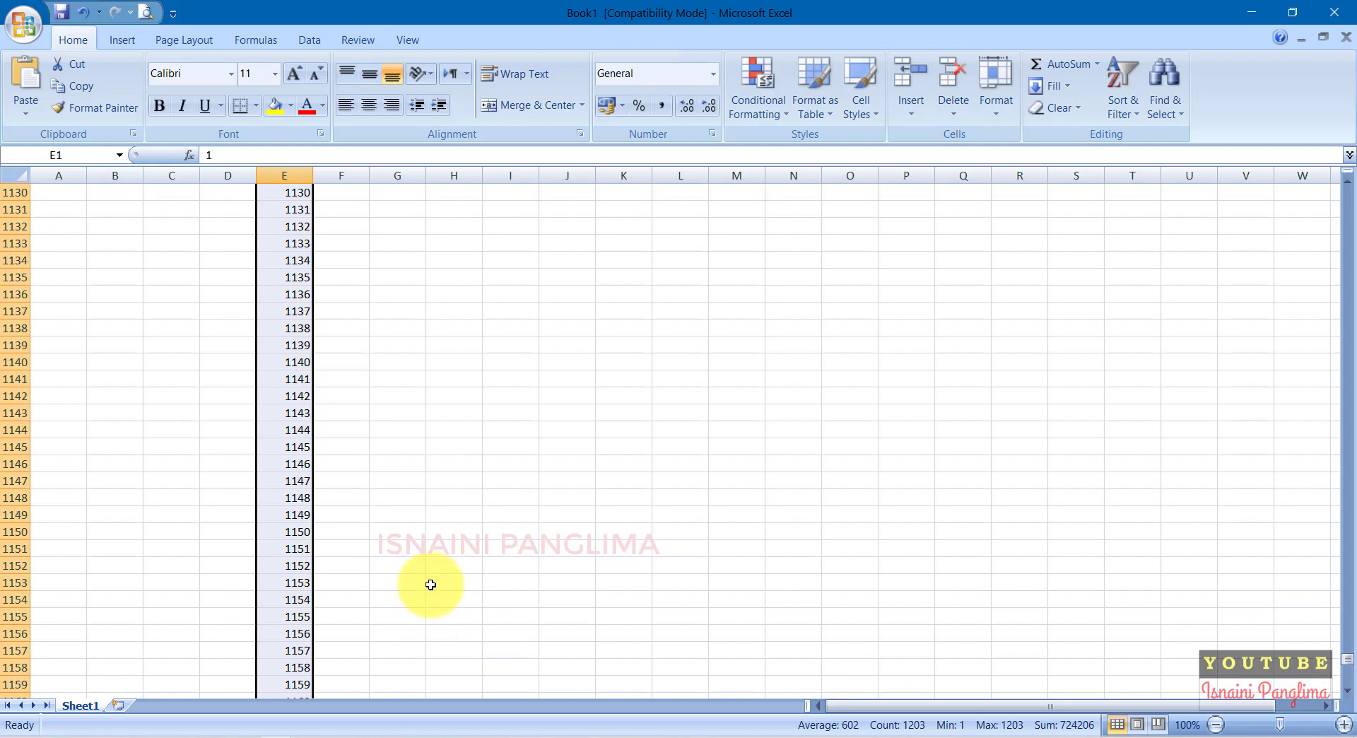
{"action": "key", "text": "Up"}
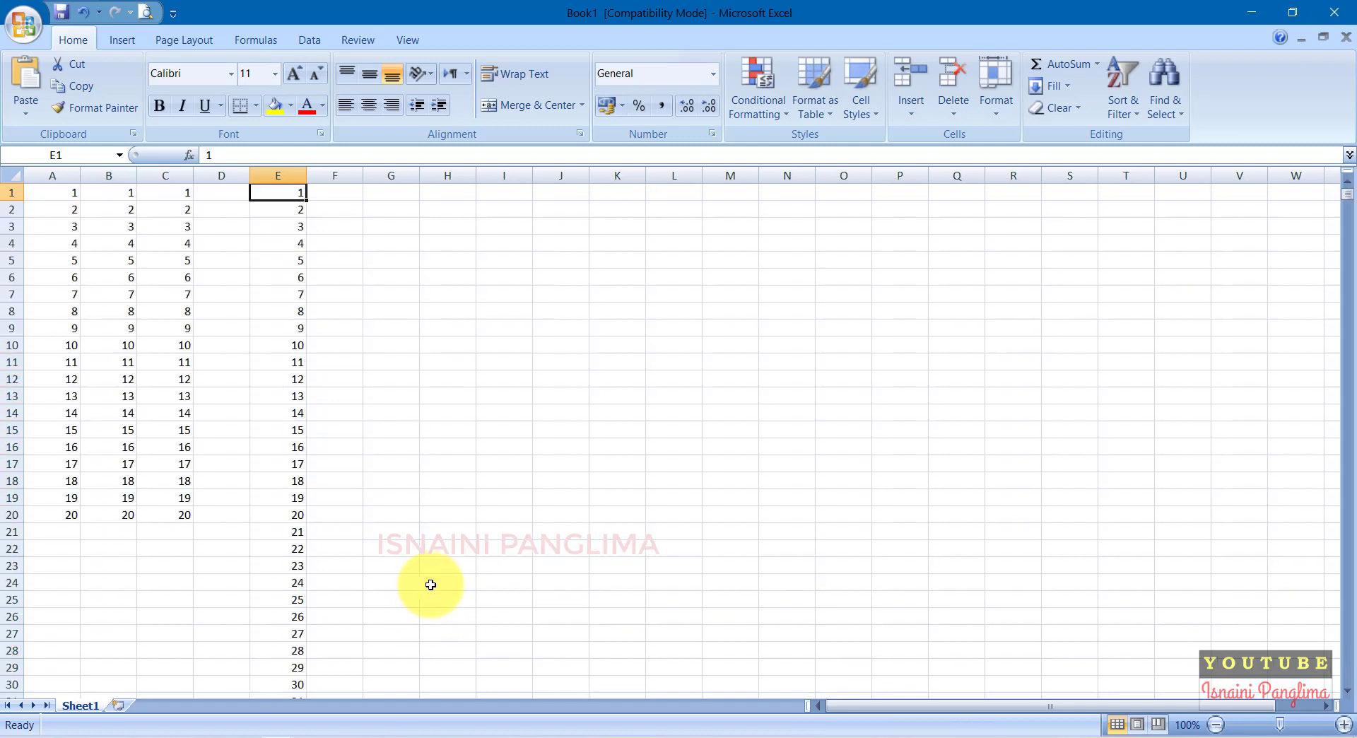
{"action": "key", "text": "Right"}
{"action": "key", "text": "Right"}
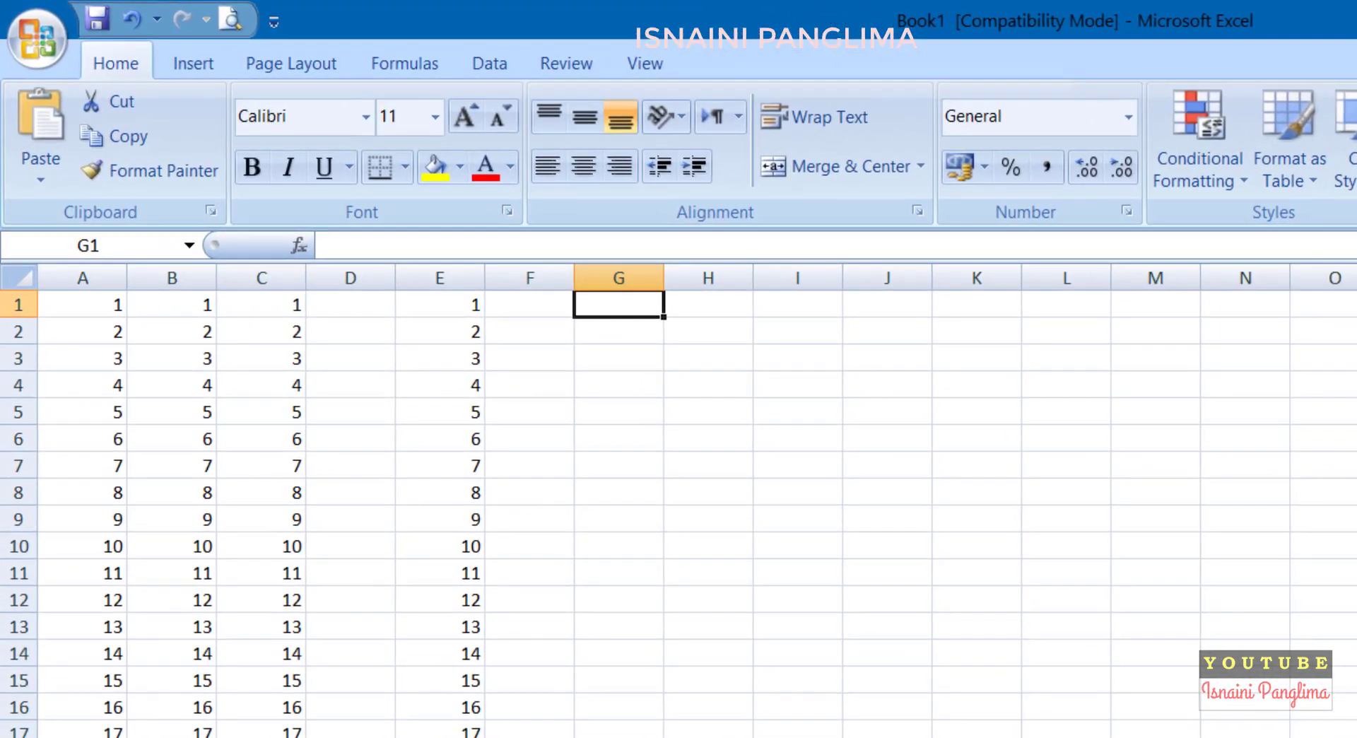
Step: Enter 1 in G1 and fill a Columns series down with stop value 10000
{"action": "type", "text": "1"}
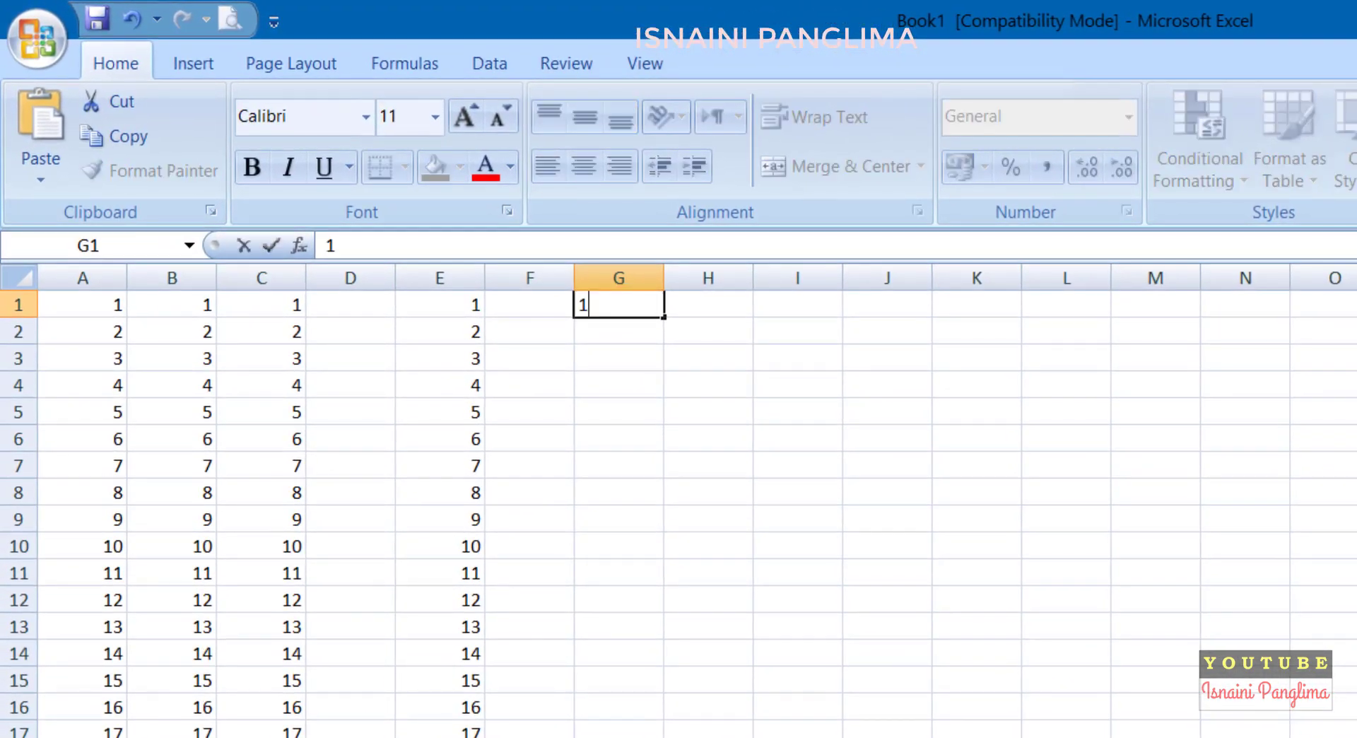
{"action": "key", "text": "Return"}
{"action": "key", "text": "Up"}
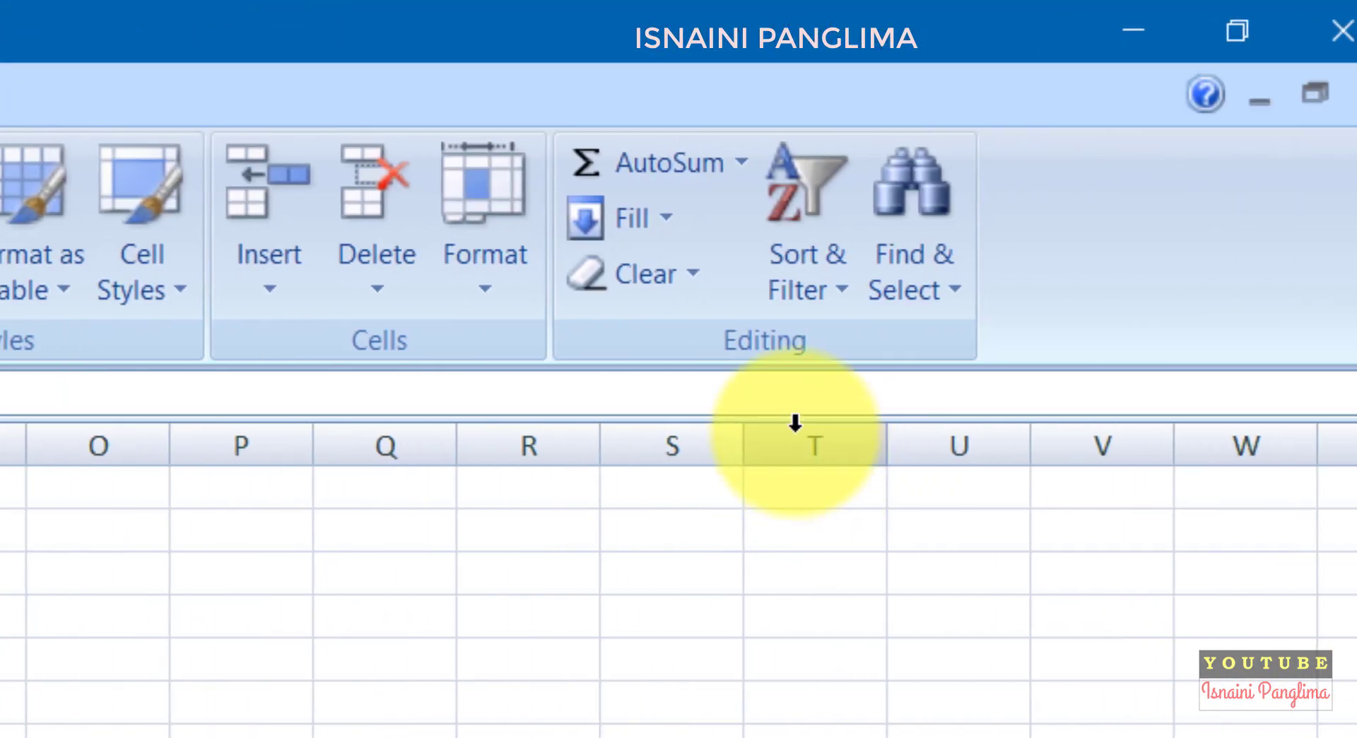
{"action": "left_click", "coordinate": [676, 227]}
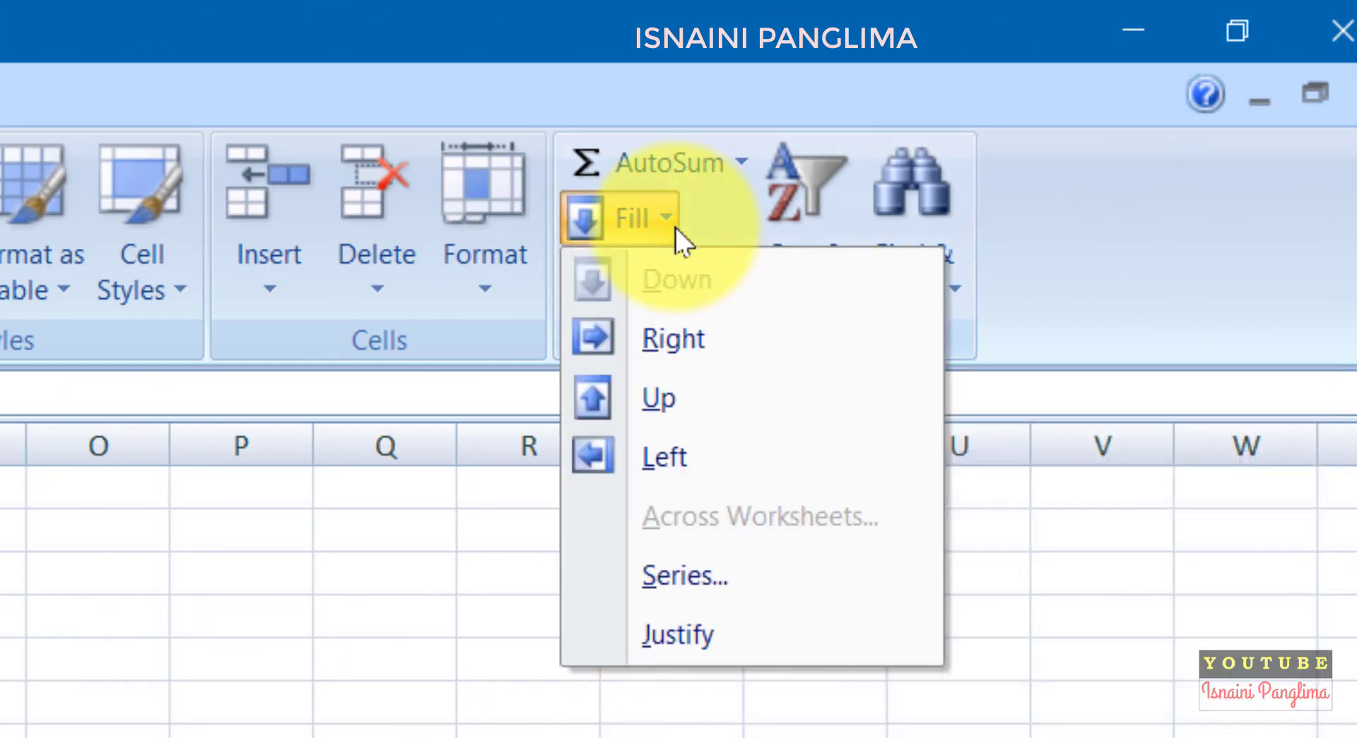
{"action": "left_click", "coordinate": [702, 575]}
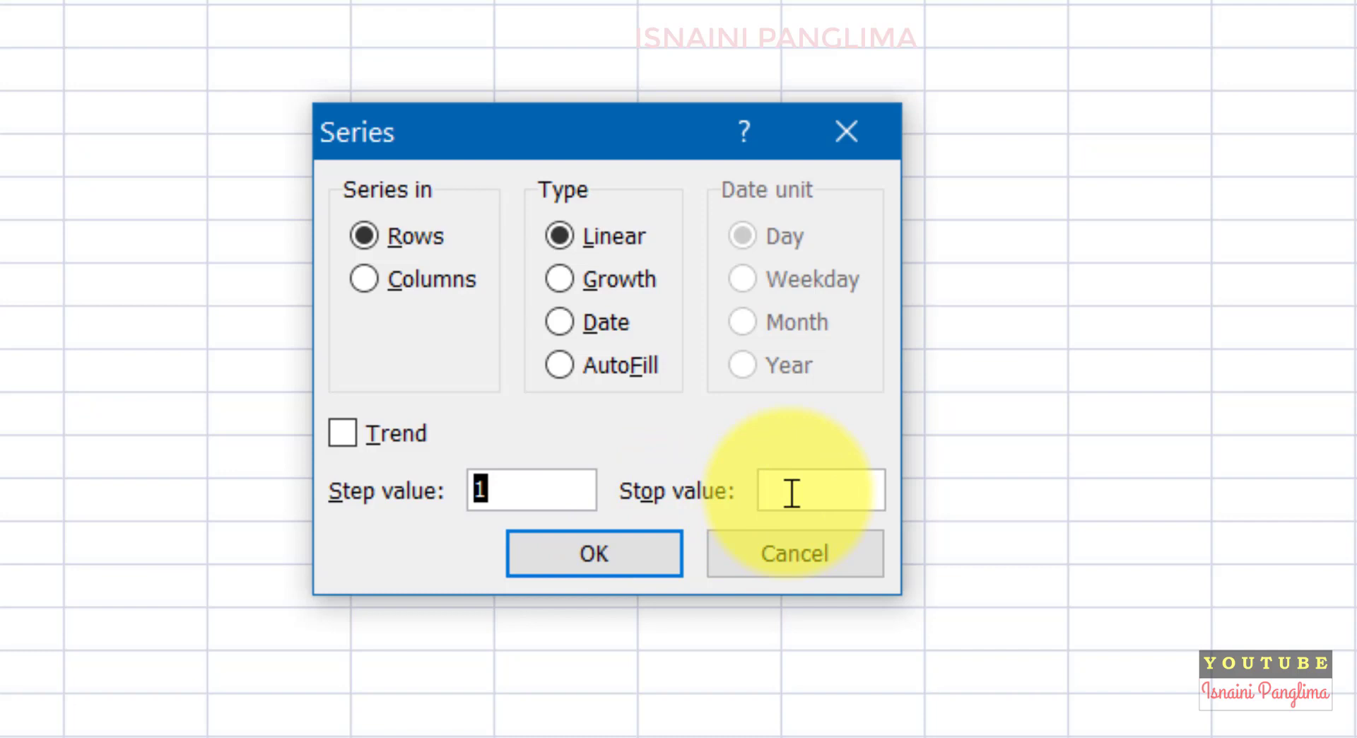
{"action": "left_click", "coordinate": [791, 492]}
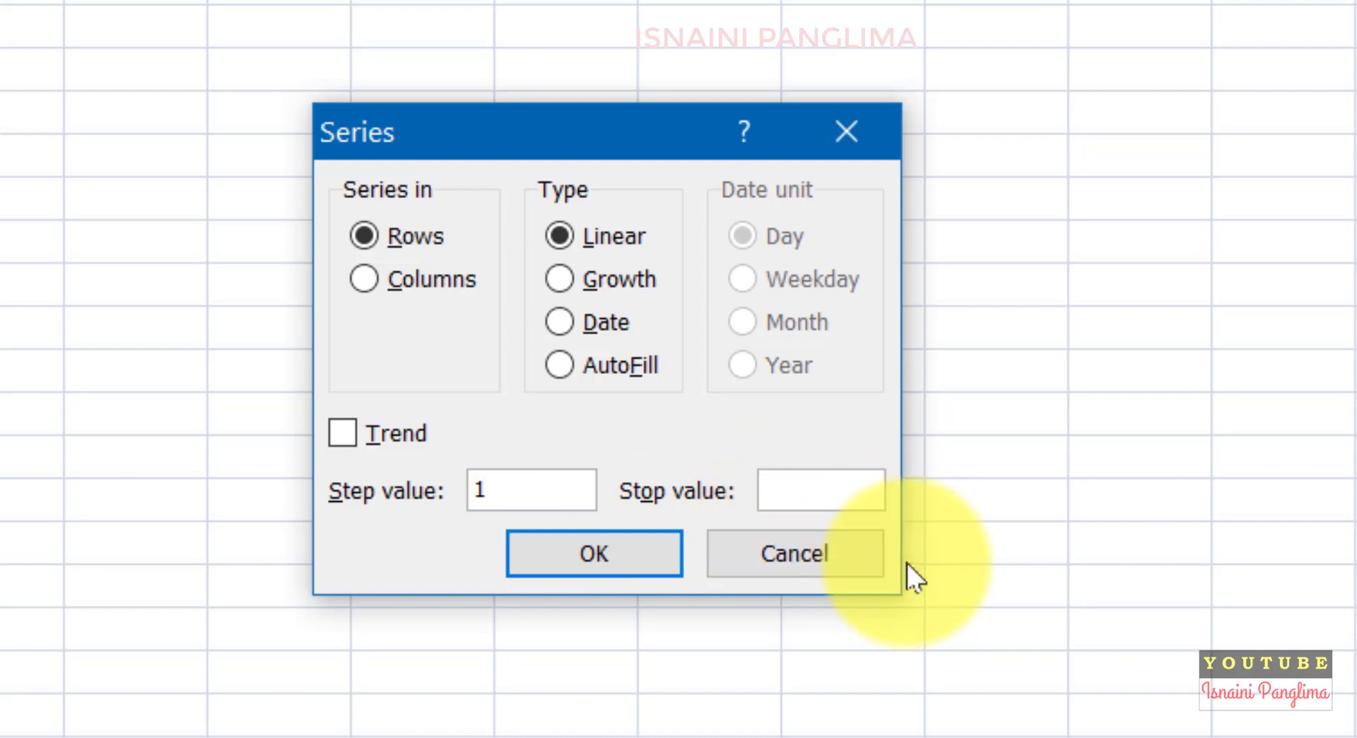
{"action": "type", "text": "10000"}
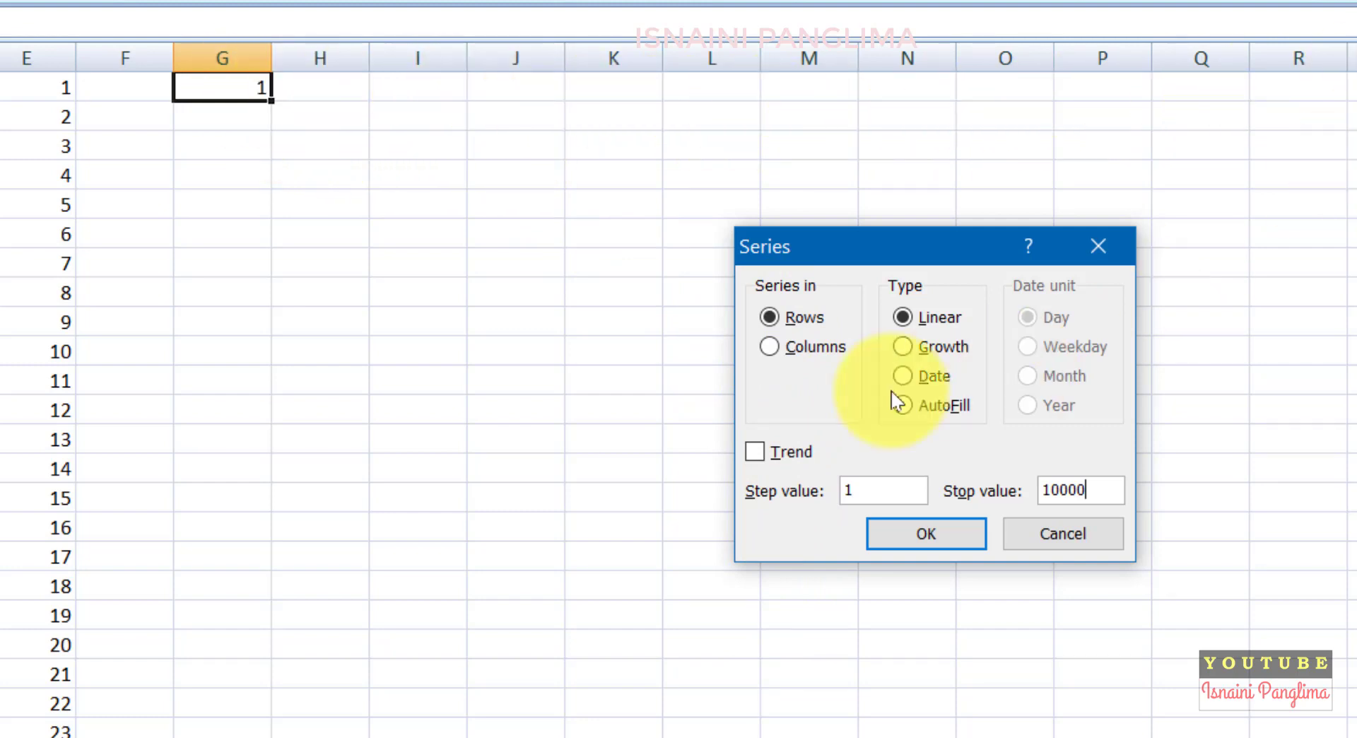
{"action": "left_click", "coordinate": [770, 348]}
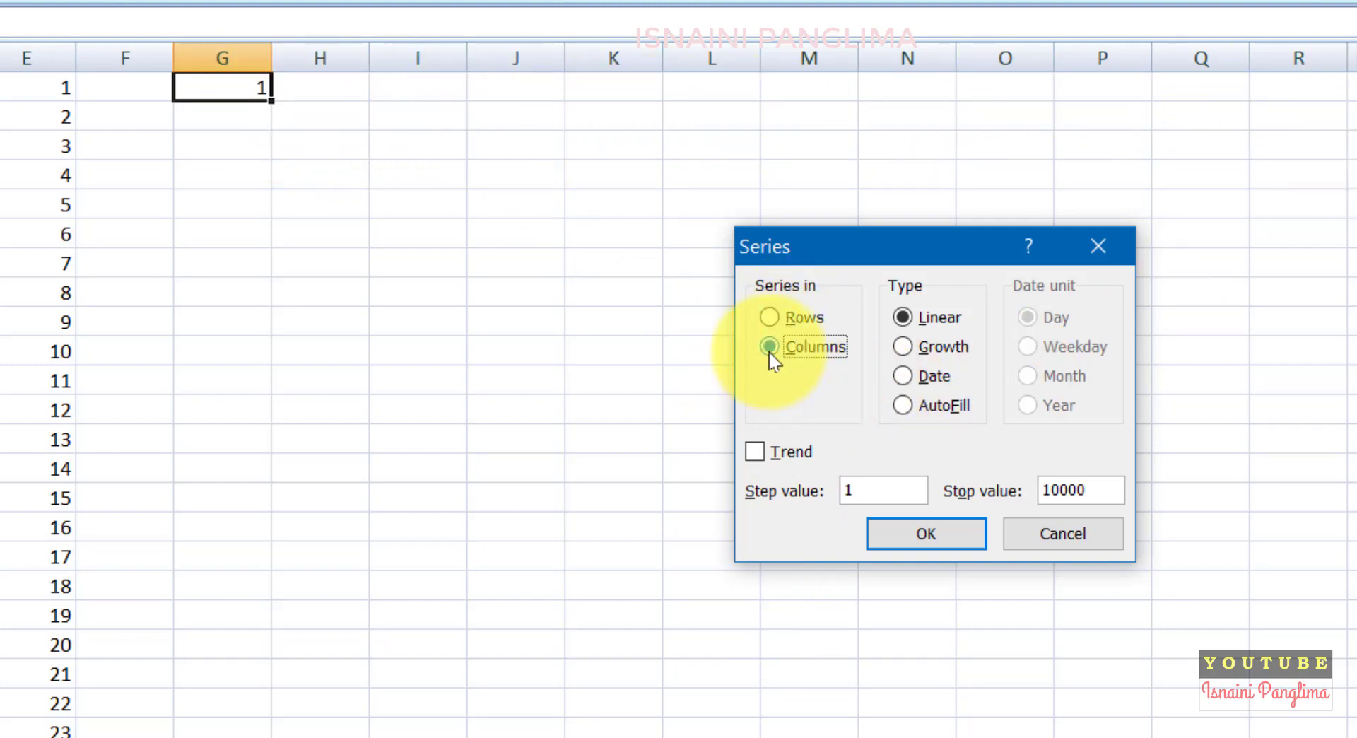
{"action": "left_click", "coordinate": [925, 535]}
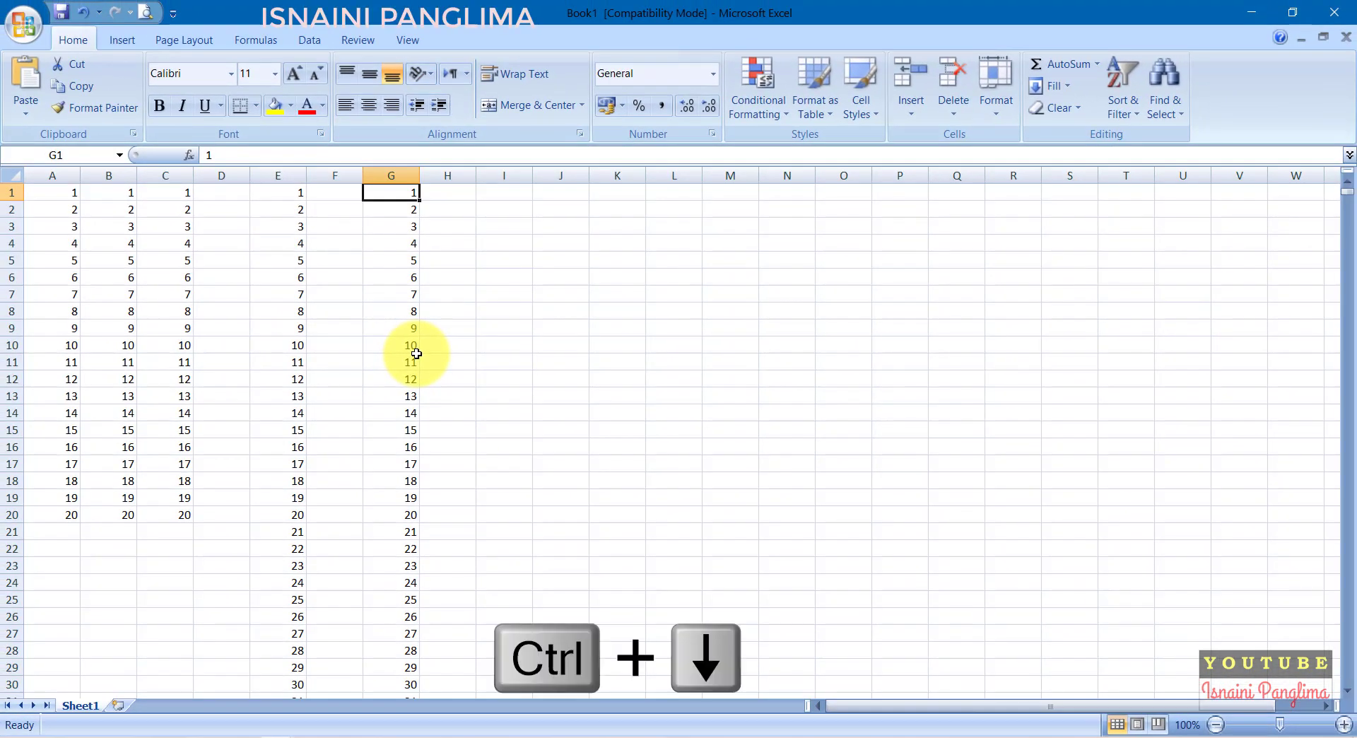
Step: Check that column G's series ends at 10000, then return to the top
{"action": "key", "text": "ctrl+Down"}
{"action": "key", "text": "Down"}
{"action": "key", "text": "Up"}
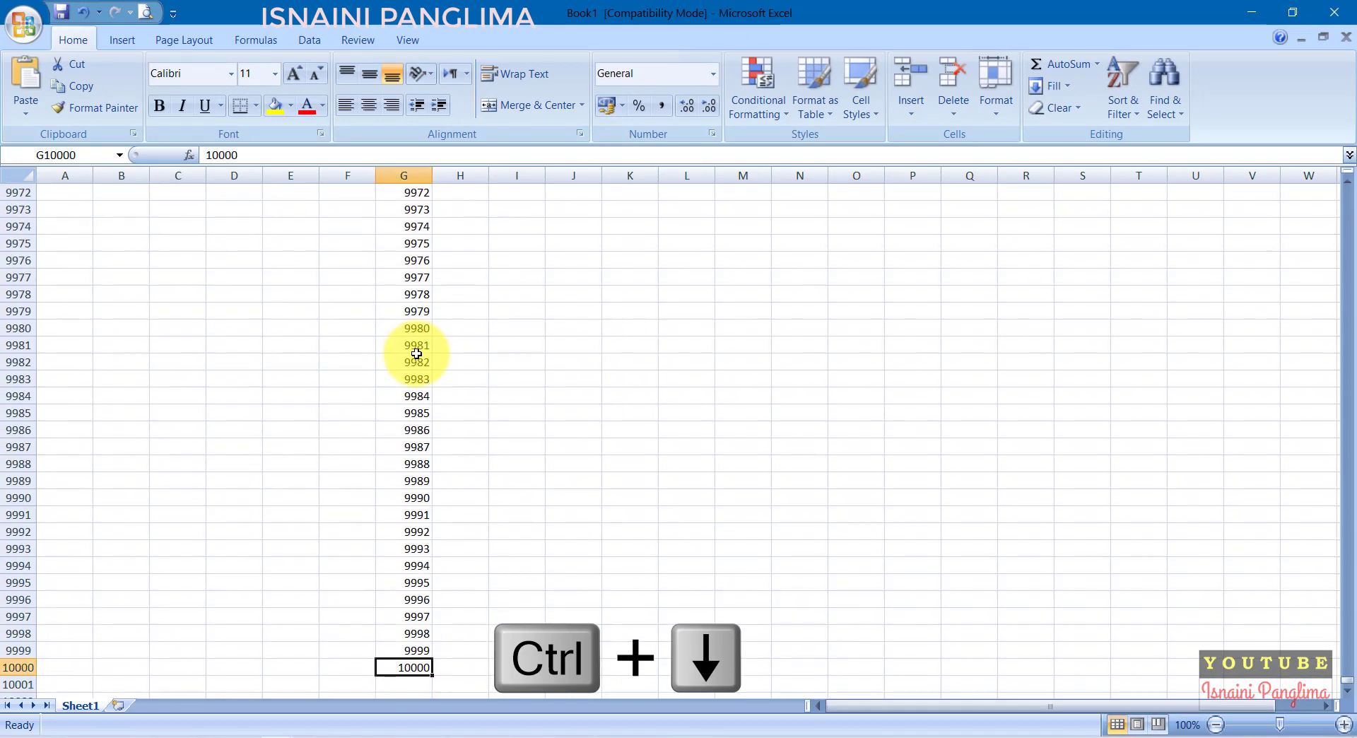
{"action": "key", "text": "Down"}
{"action": "key", "text": "Up"}
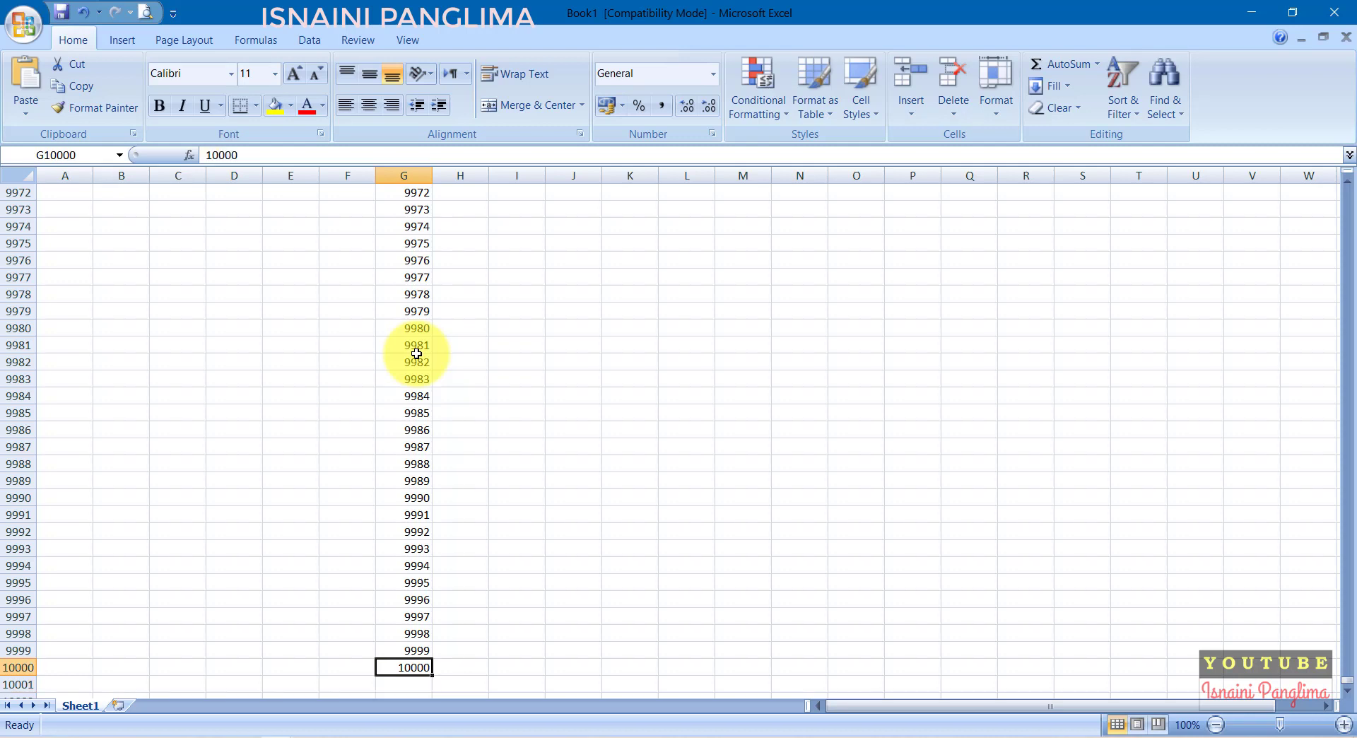
{"action": "key", "text": "ctrl+Up"}
{"action": "key", "text": "Right"}
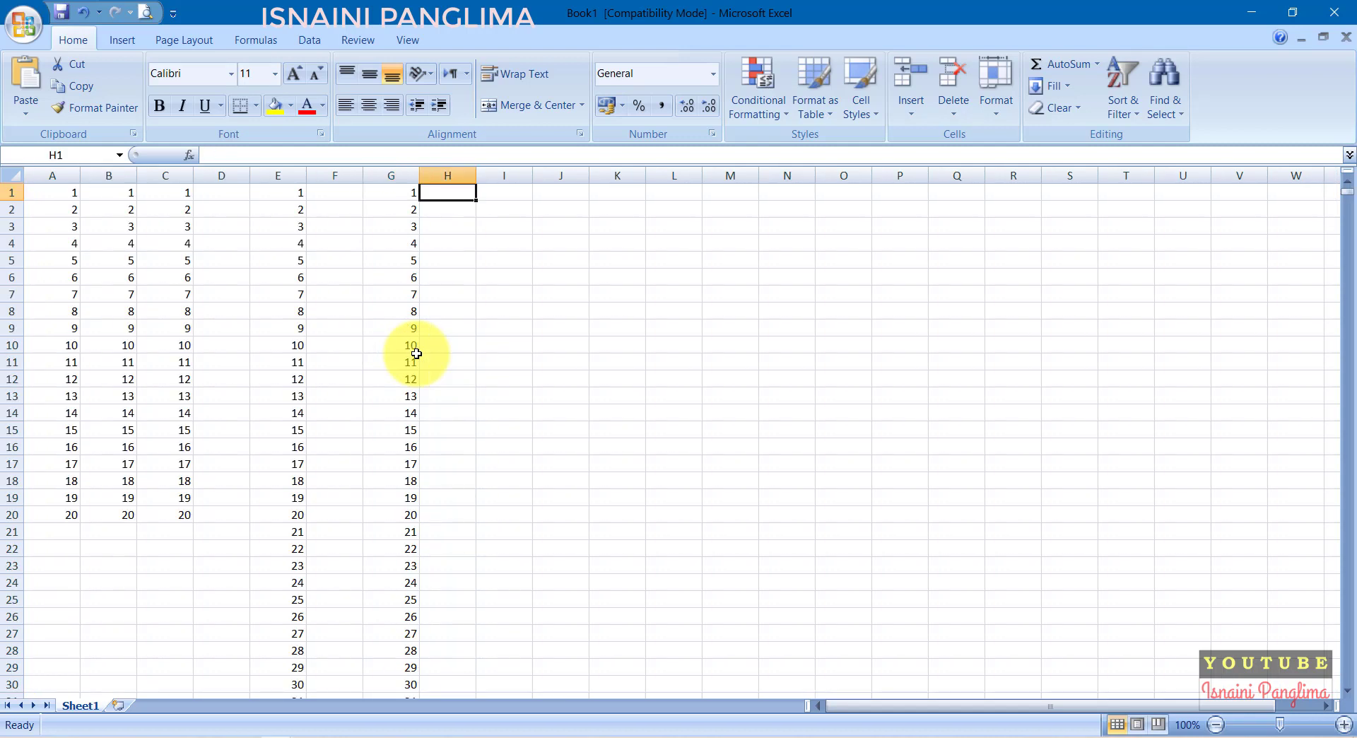
Step: Enter 1 in H1 and fill a Columns series down with stop value 20000
{"action": "type", "text": "1"}
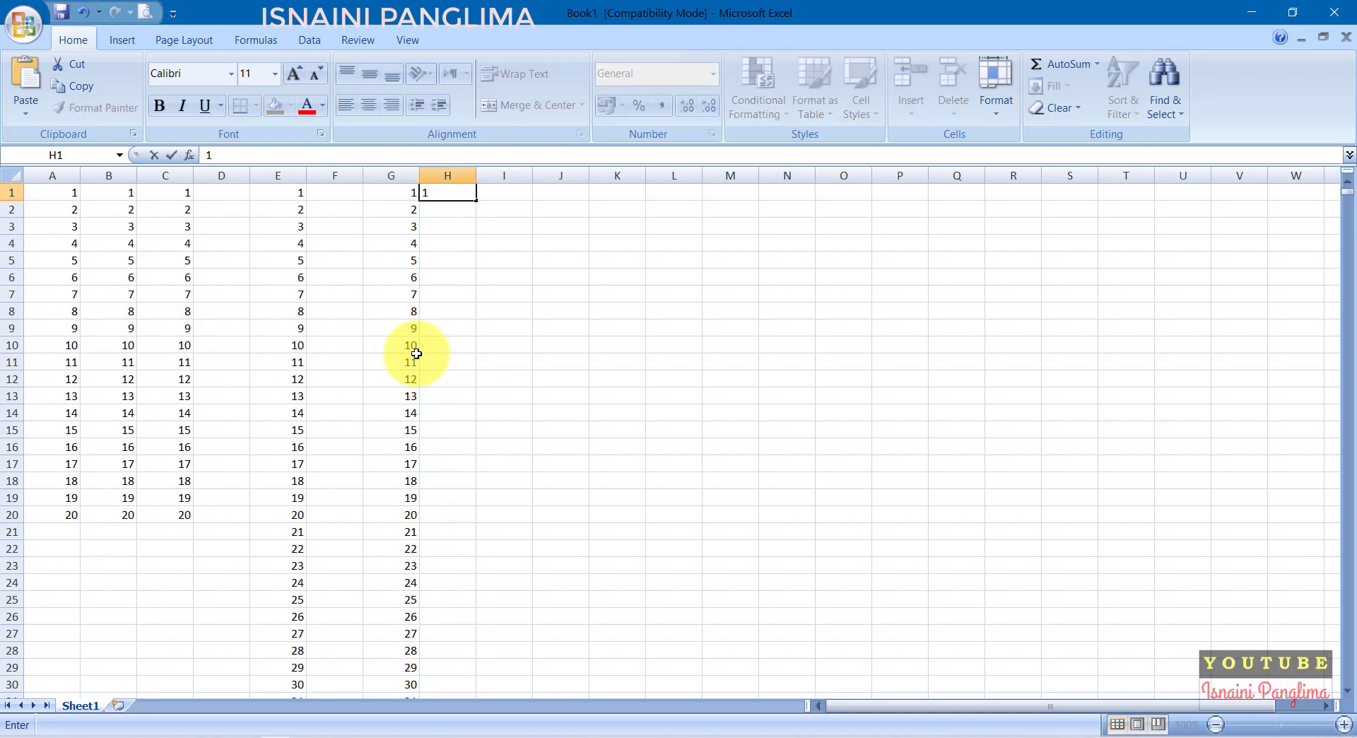
{"action": "key", "text": "Return"}
{"action": "key", "text": "Up"}
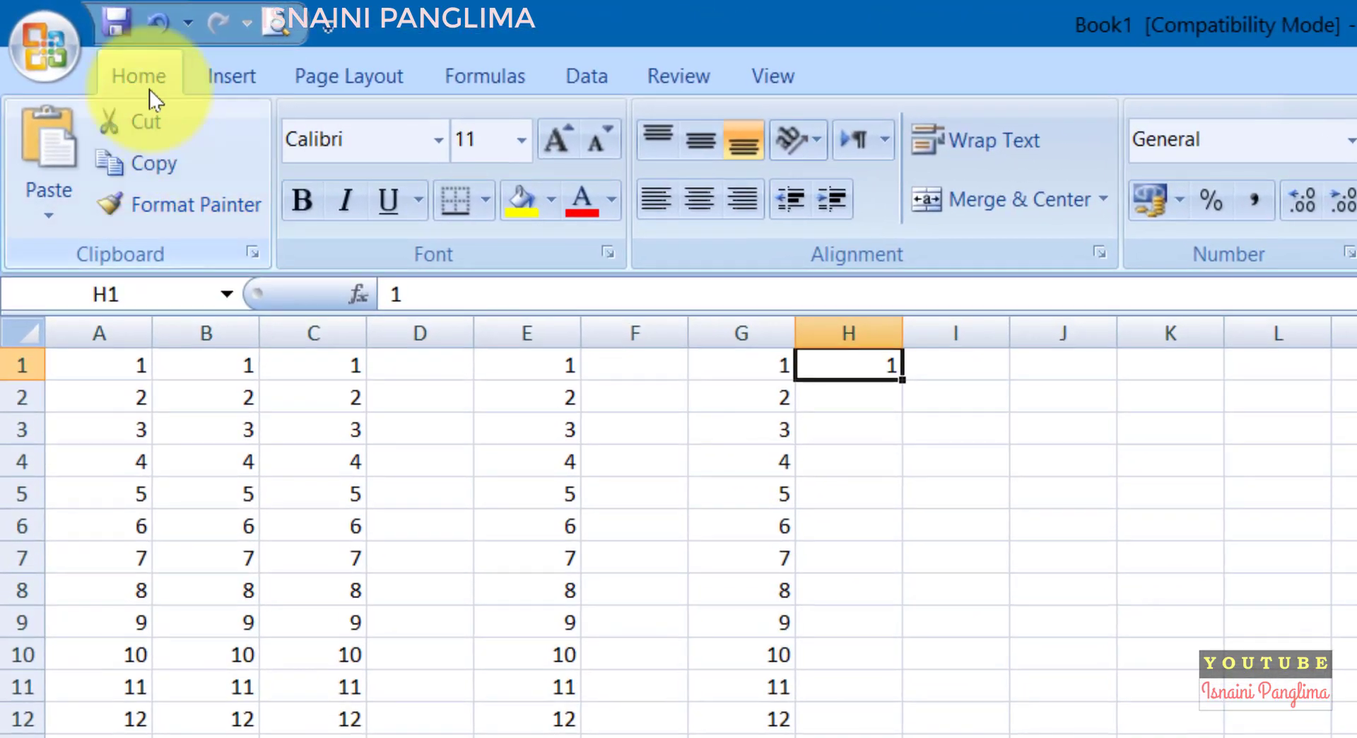
{"action": "left_click", "coordinate": [984, 164]}
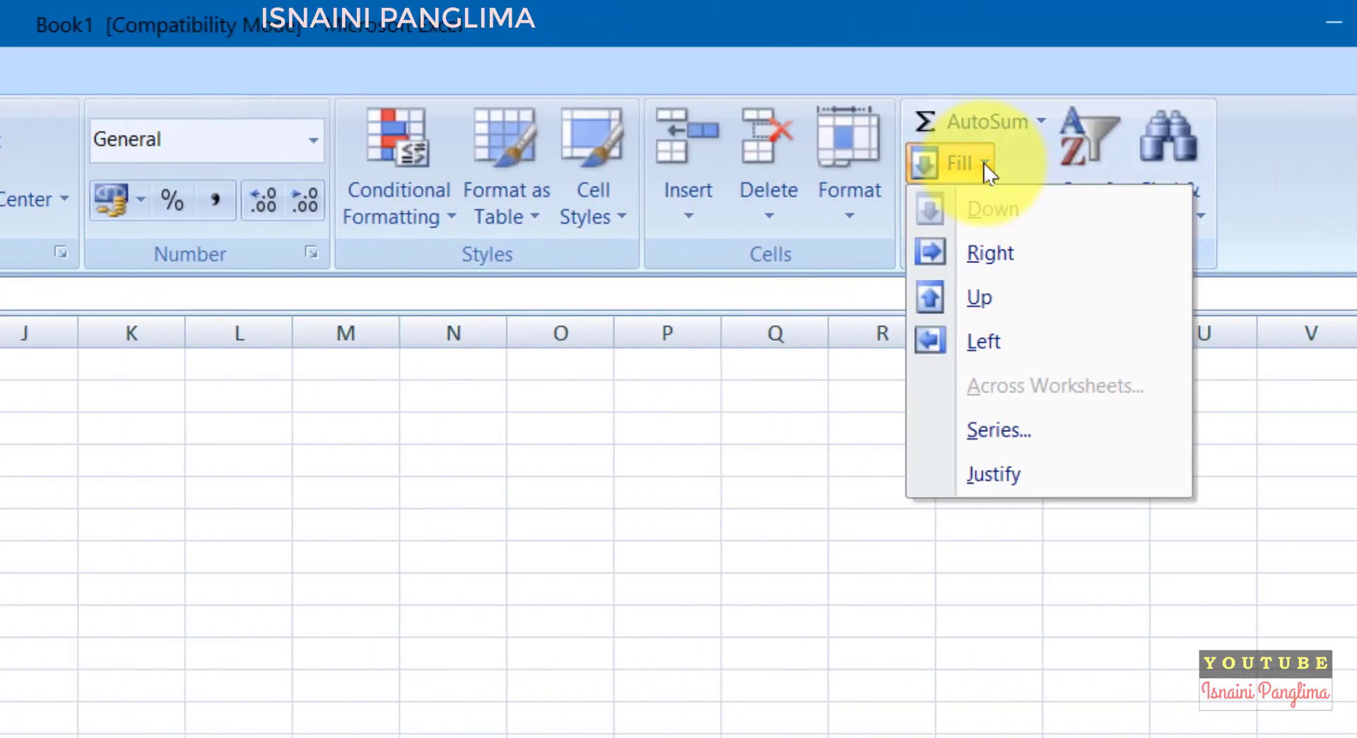
{"action": "left_click", "coordinate": [1047, 441]}
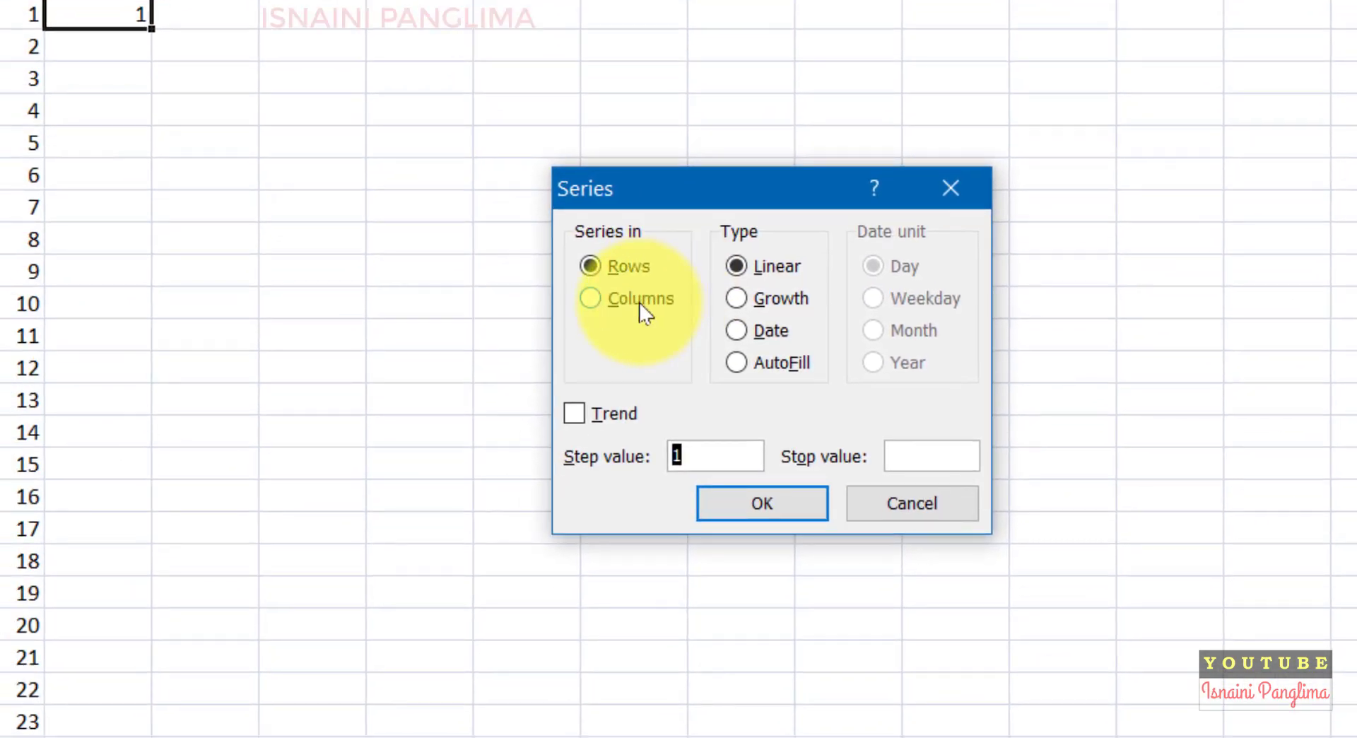
{"action": "left_click", "coordinate": [640, 300]}
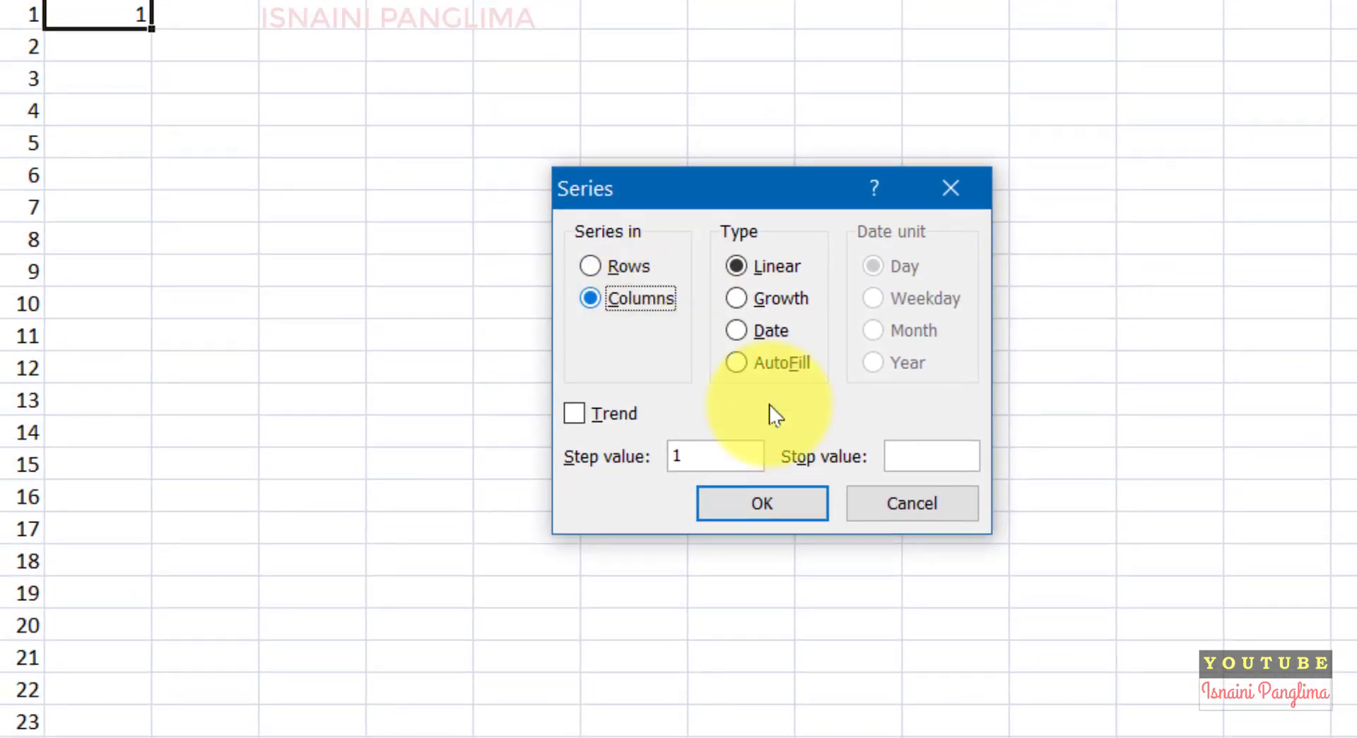
{"action": "left_click", "coordinate": [908, 461]}
{"action": "type", "text": "20"}
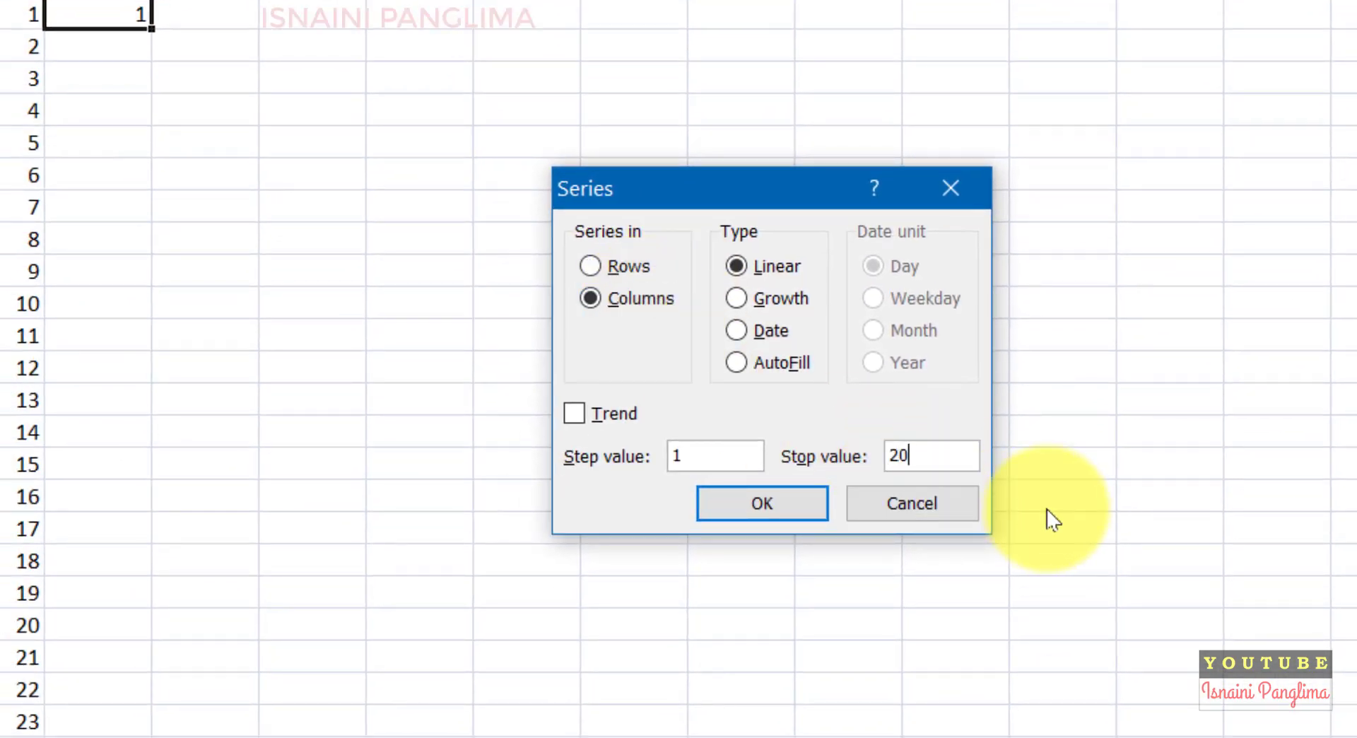
{"action": "type", "text": "000"}
{"action": "left_click", "coordinate": [764, 508]}
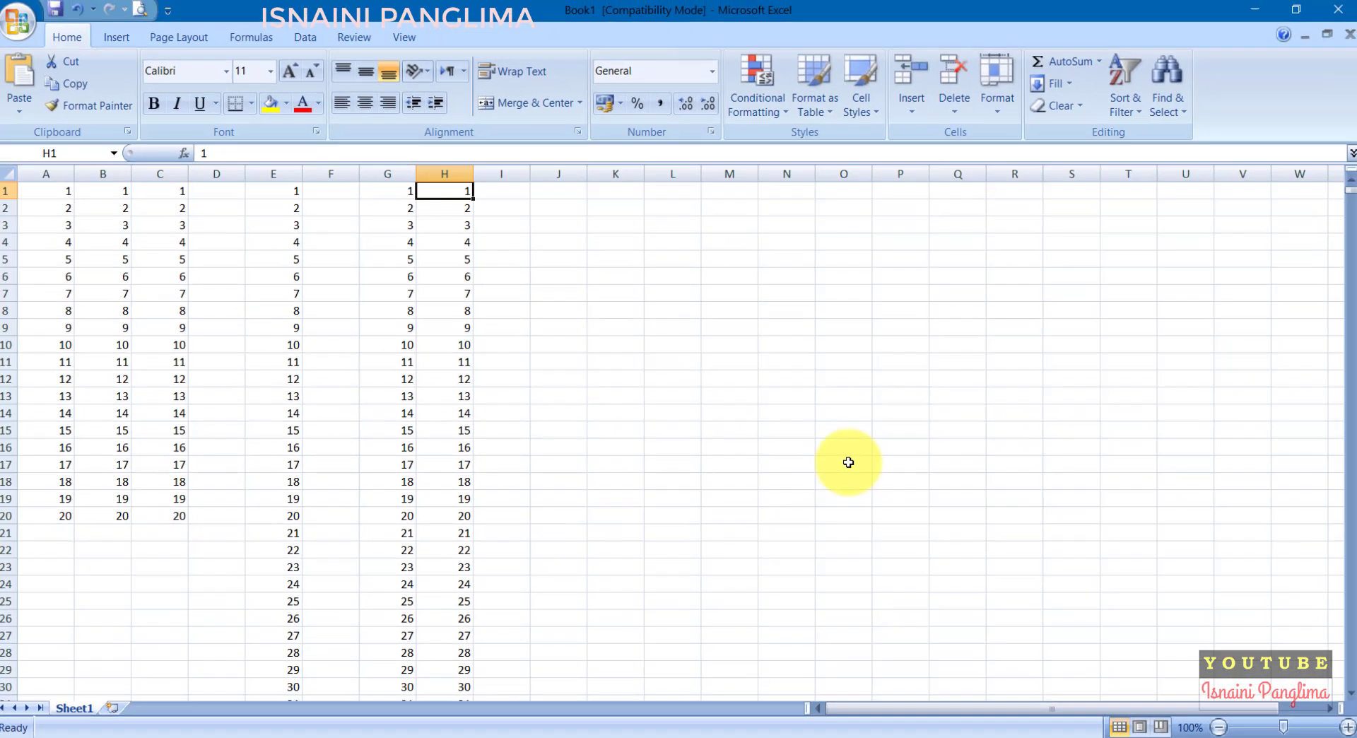
Step: Check the end of column H's series, then enter 1 at the top of column I
{"action": "key", "text": "ctrl+Down"}
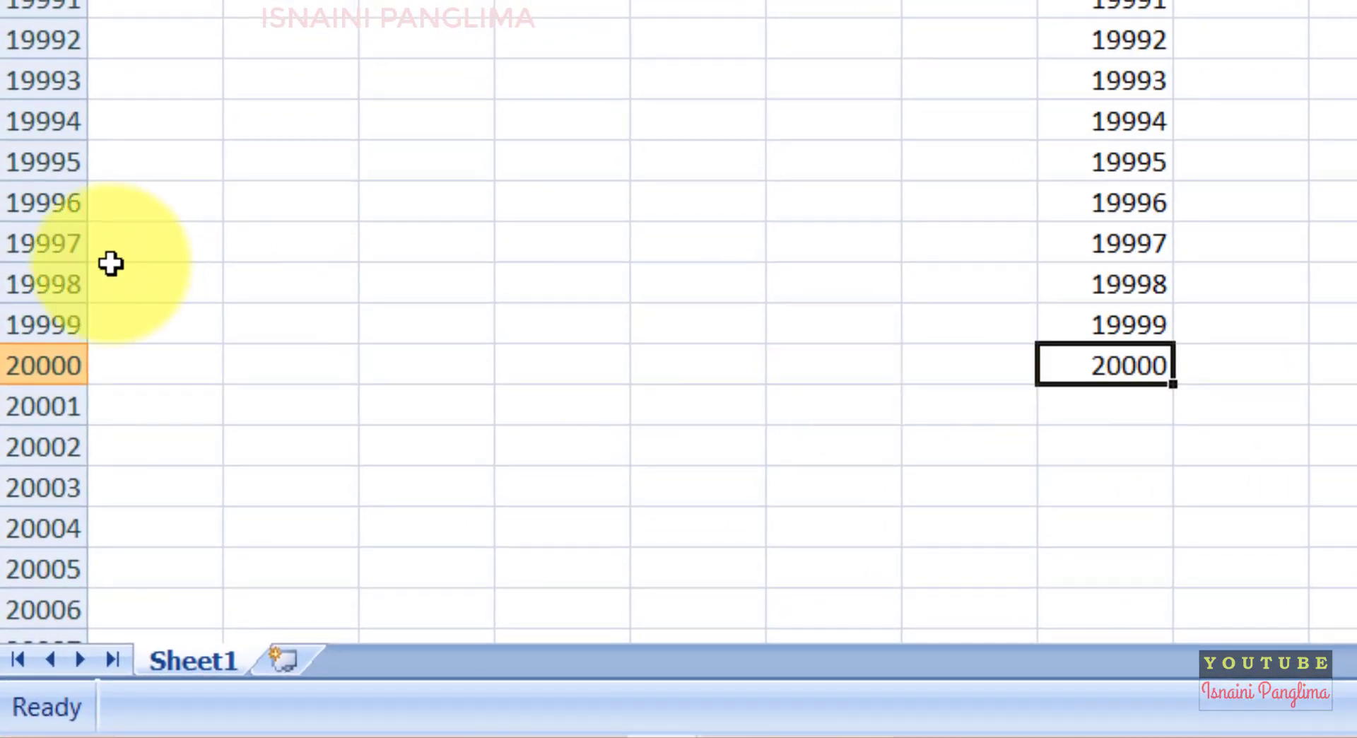
{"action": "left_click", "coordinate": [30, 371]}
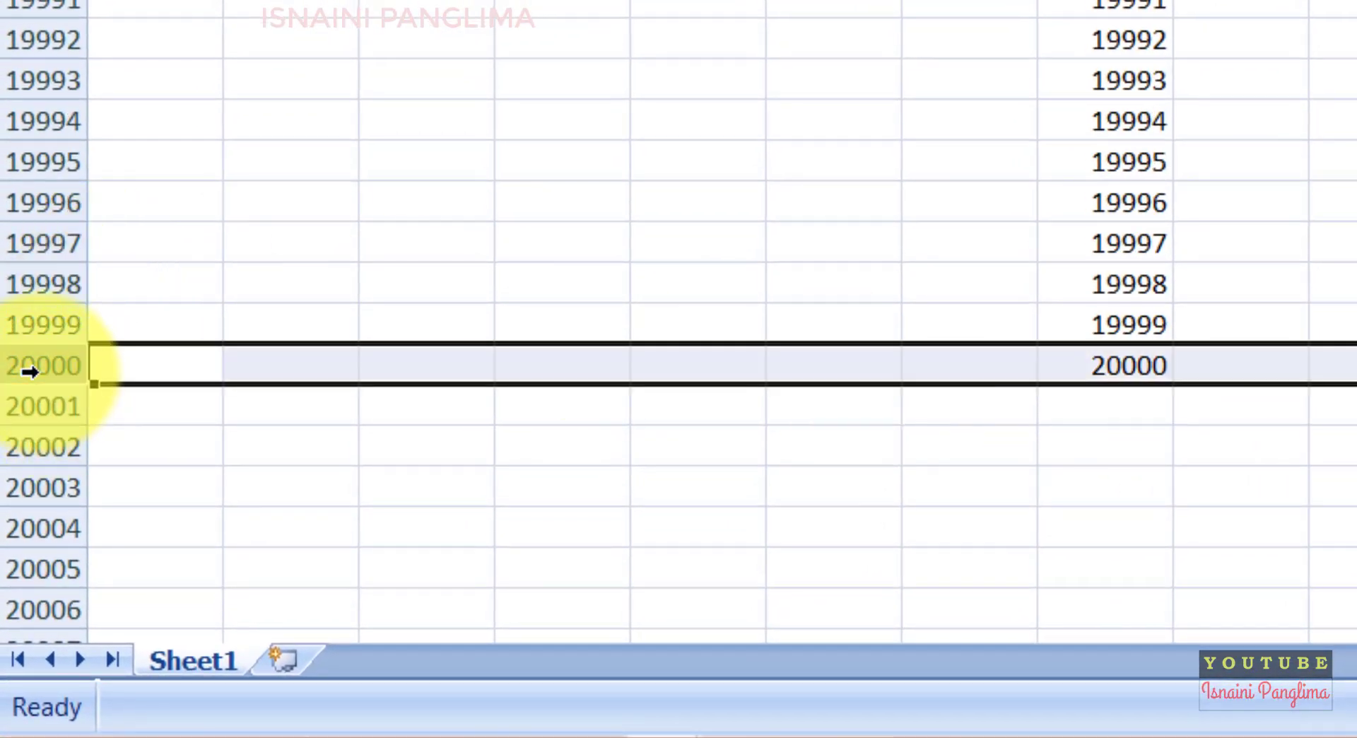
{"action": "scroll", "coordinate": [561, 429], "scroll_direction": "up", "scroll_amount": 15}
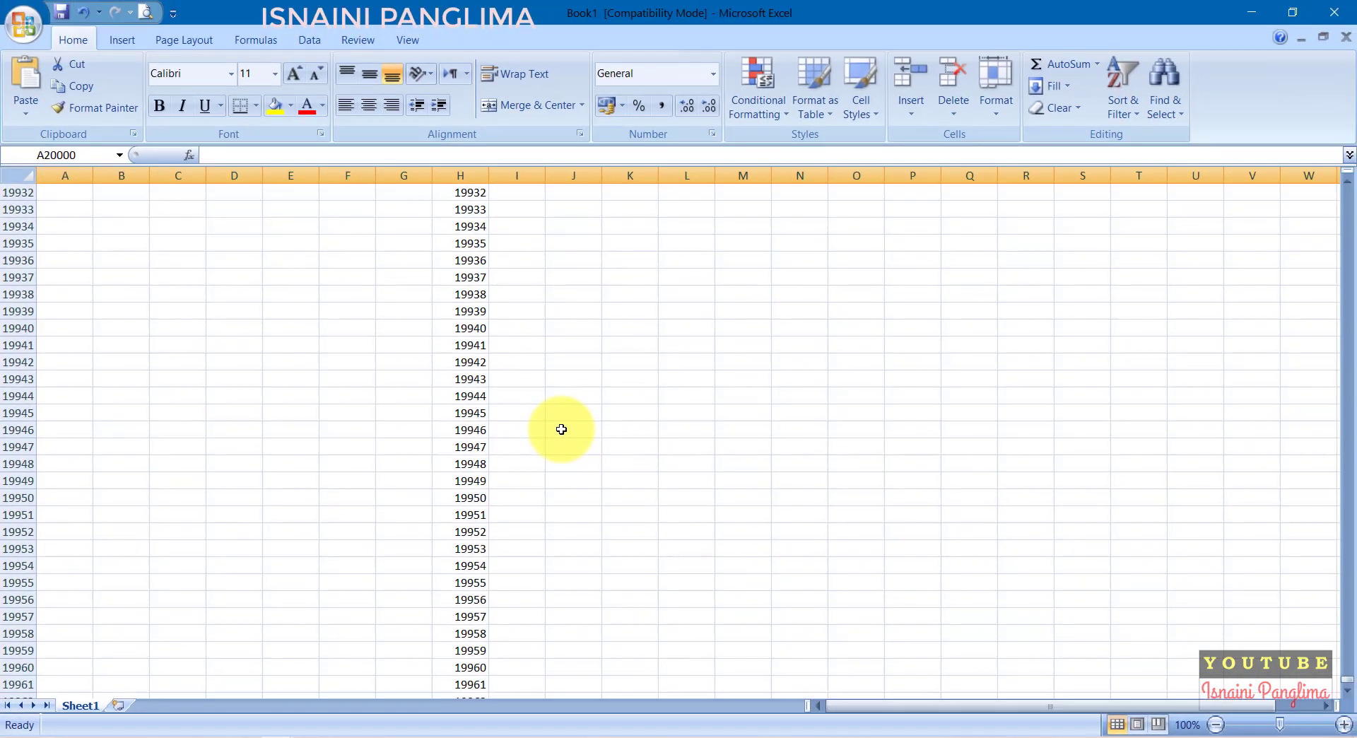
{"action": "key", "text": "ctrl+Up"}
{"action": "key", "text": "Right"}
{"action": "key", "text": "Right"}
{"action": "key", "text": "Right"}
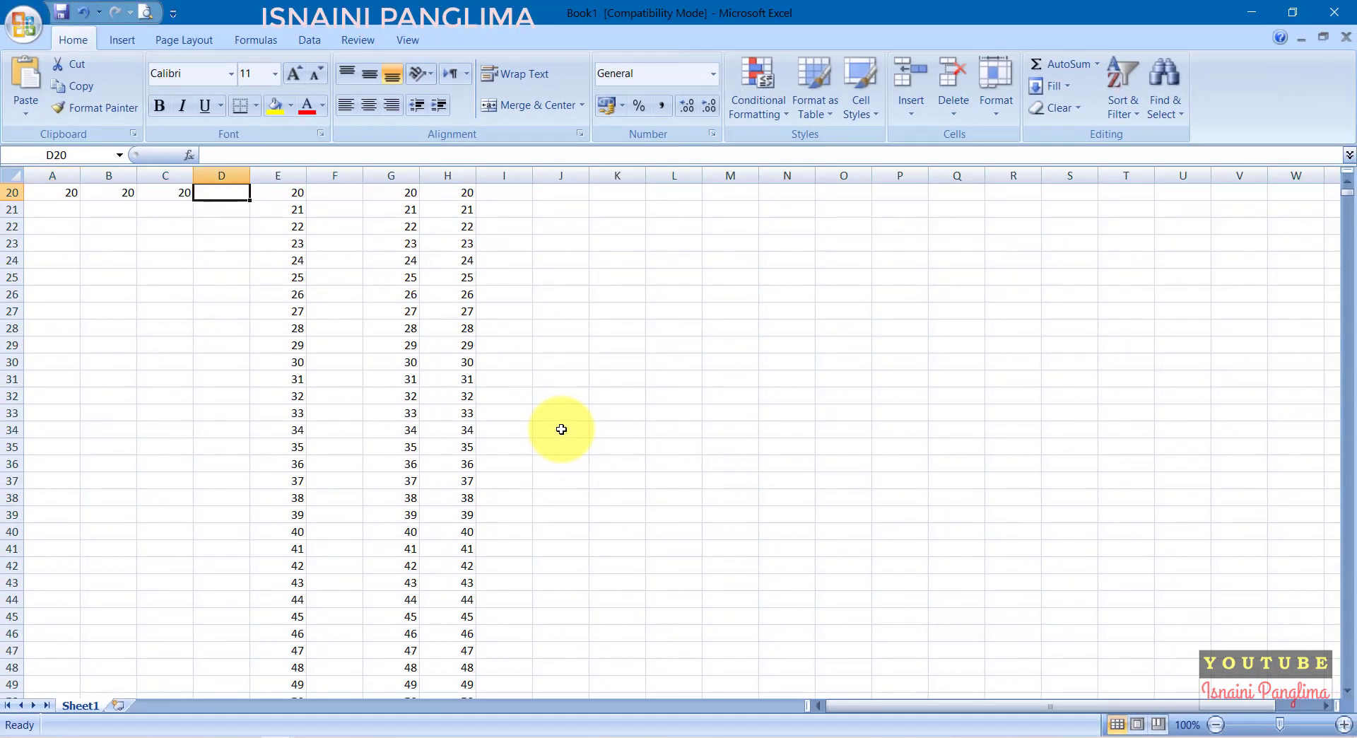
{"action": "key", "text": "Right"}
{"action": "key", "text": "Right"}
{"action": "key", "text": "Right"}
{"action": "key", "text": "Right"}
{"action": "key", "text": "Right"}
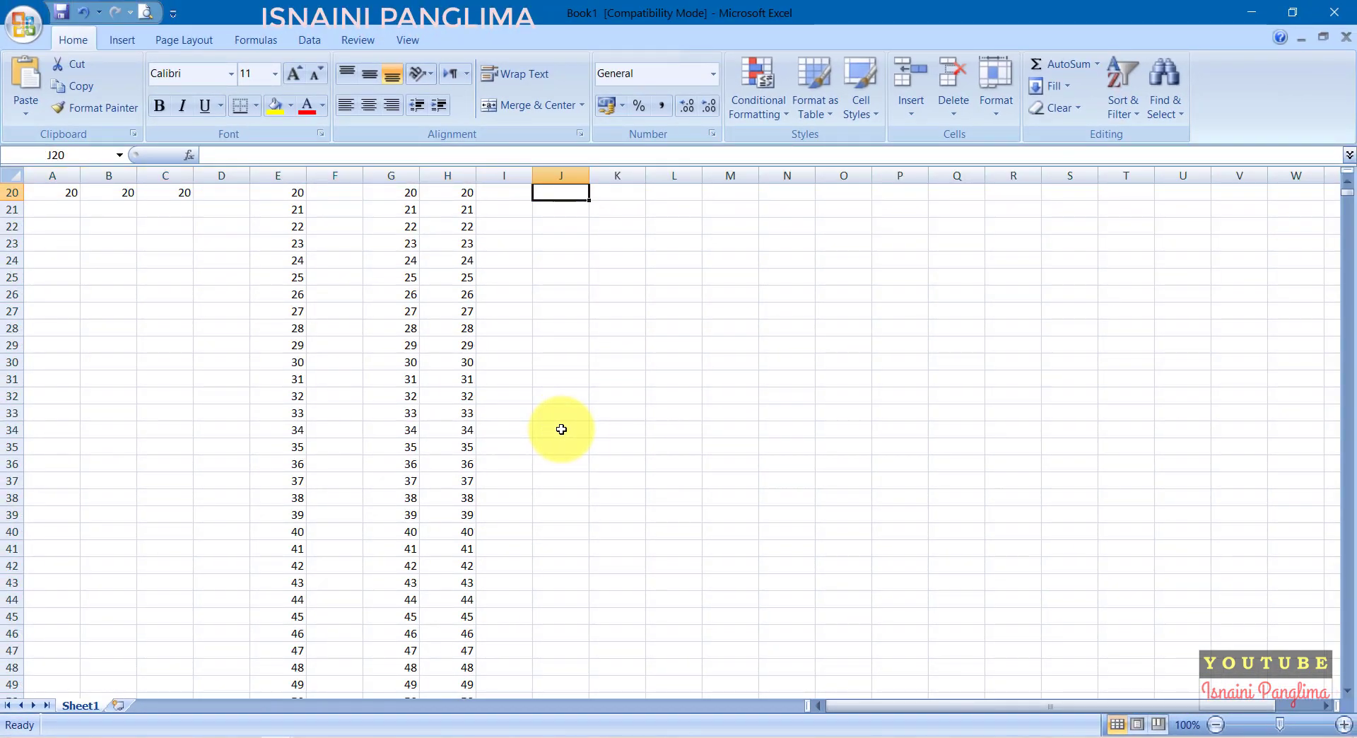
{"action": "key", "text": "Up"}
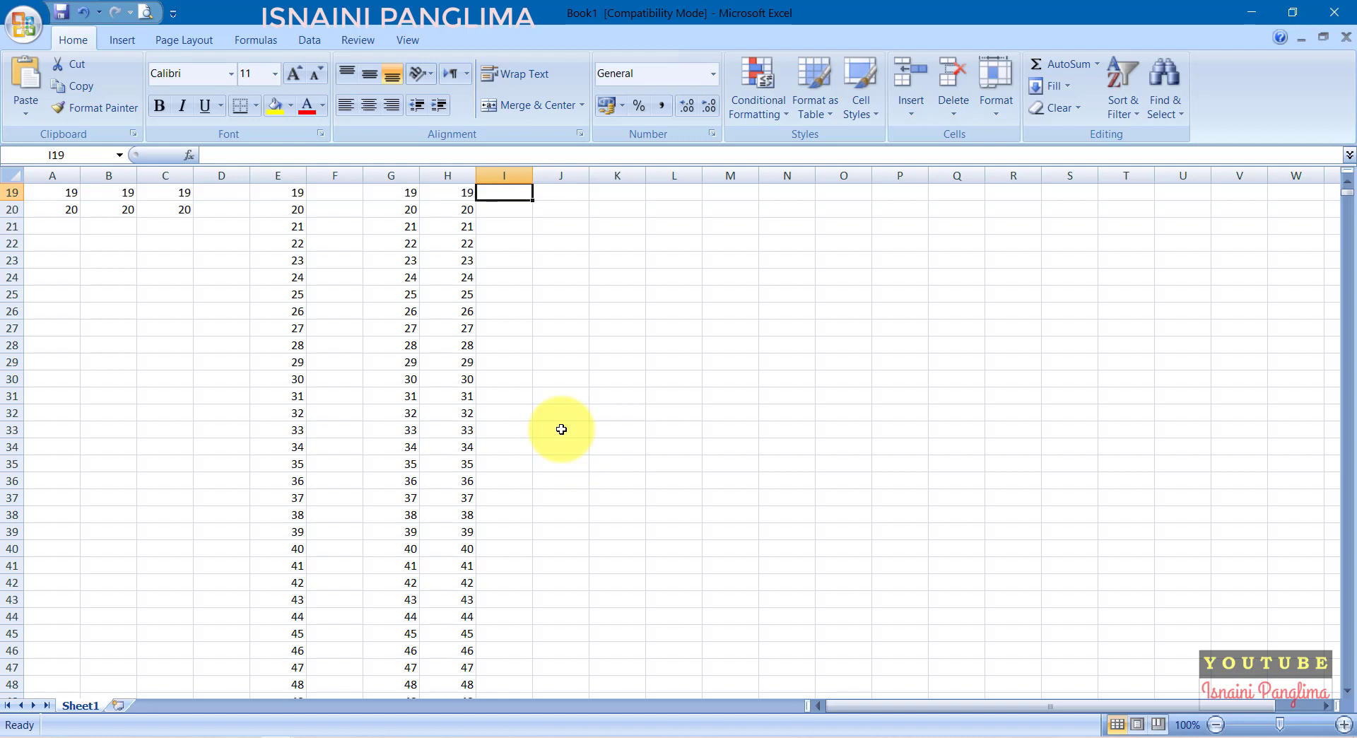
{"action": "key", "text": "ctrl+Up"}
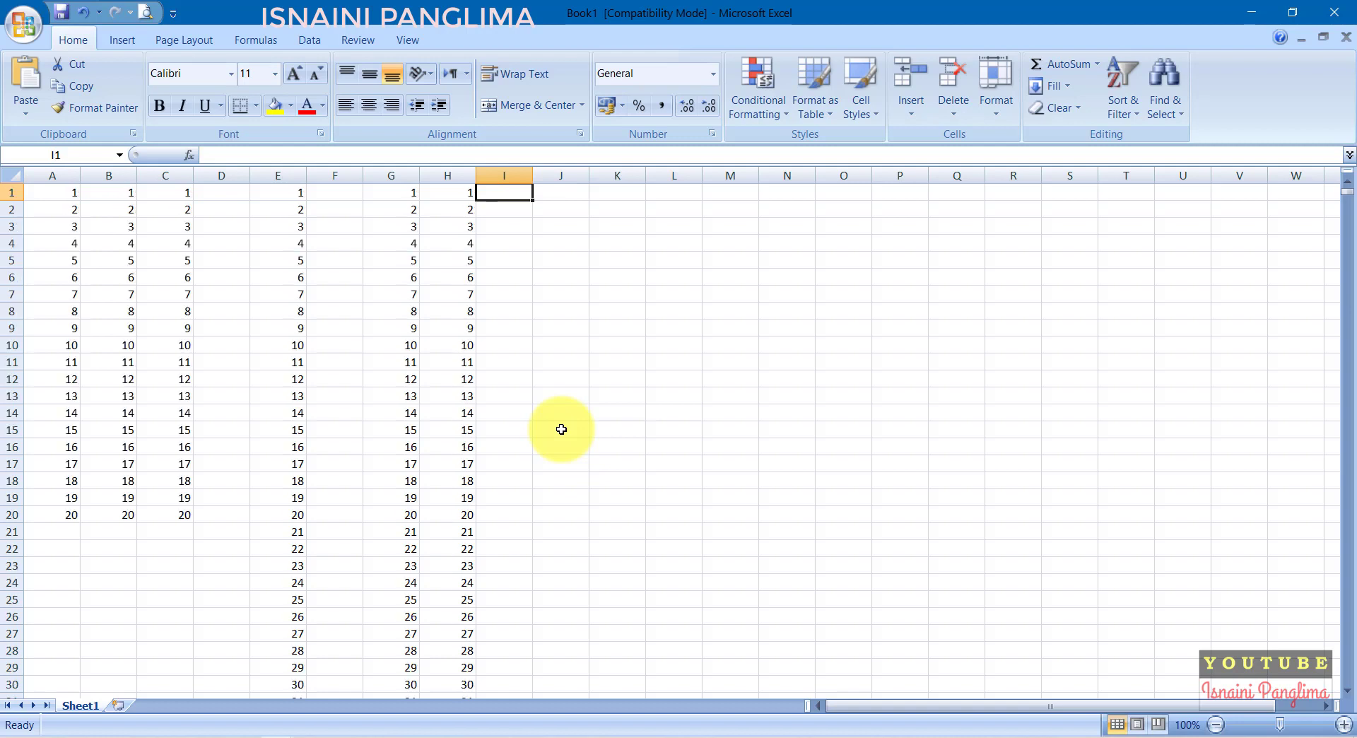
{"action": "type", "text": "1"}
{"action": "key", "text": "Return"}
{"action": "key", "text": "Up"}
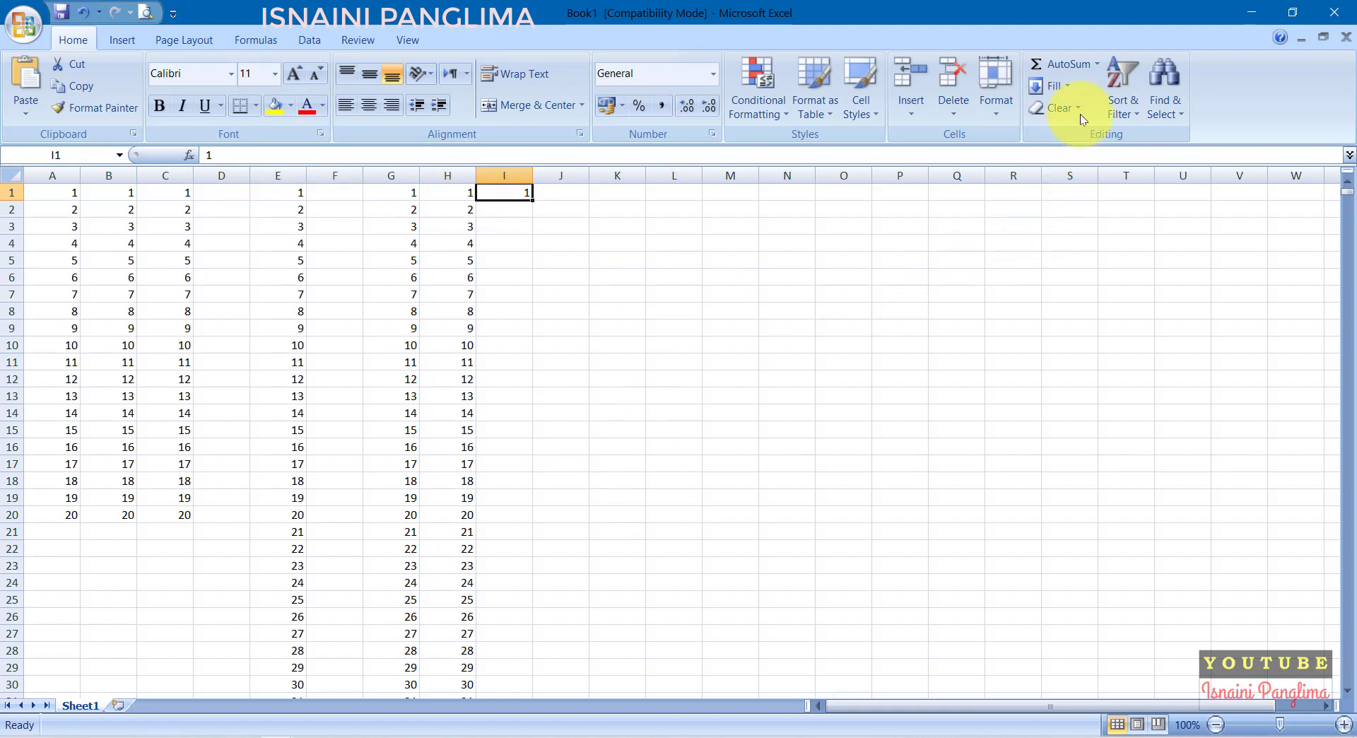
{"action": "left_click", "coordinate": [1060, 86]}
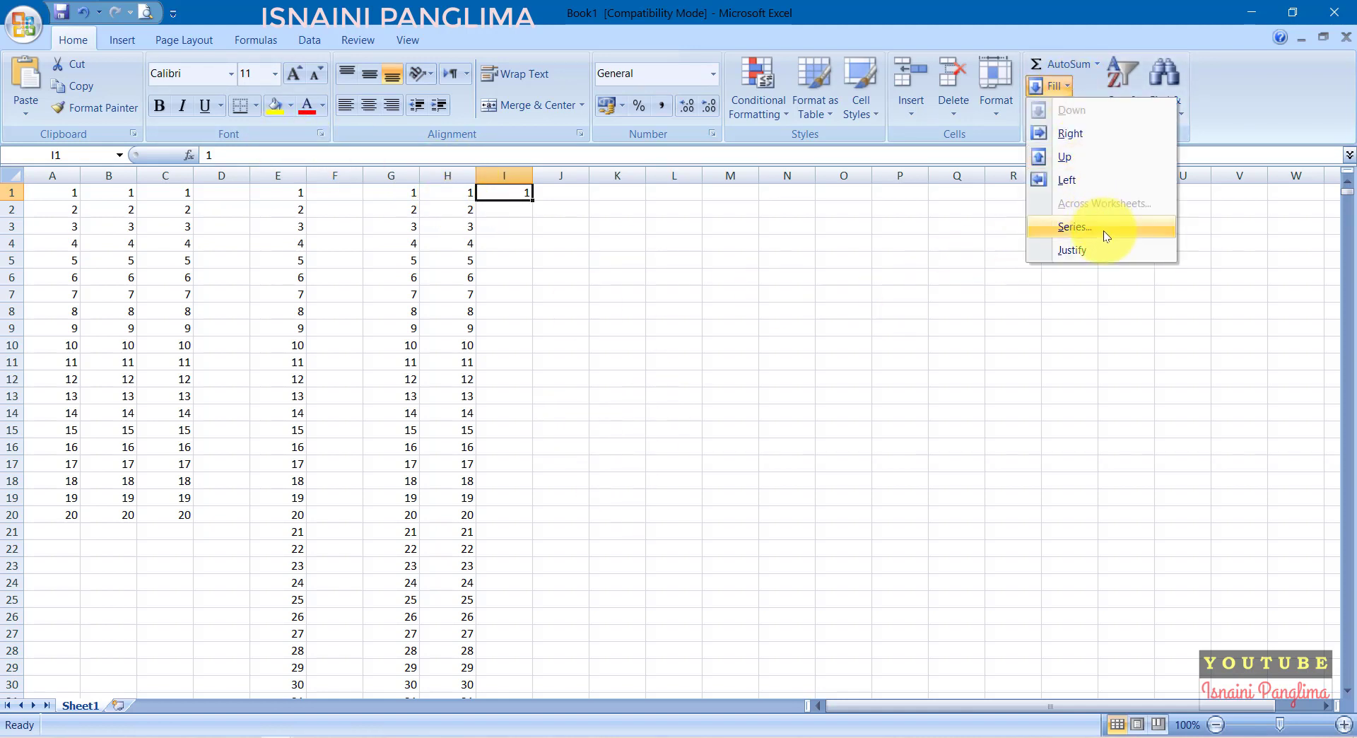
{"action": "left_click", "coordinate": [1078, 227]}
{"action": "left_click", "coordinate": [722, 344]}
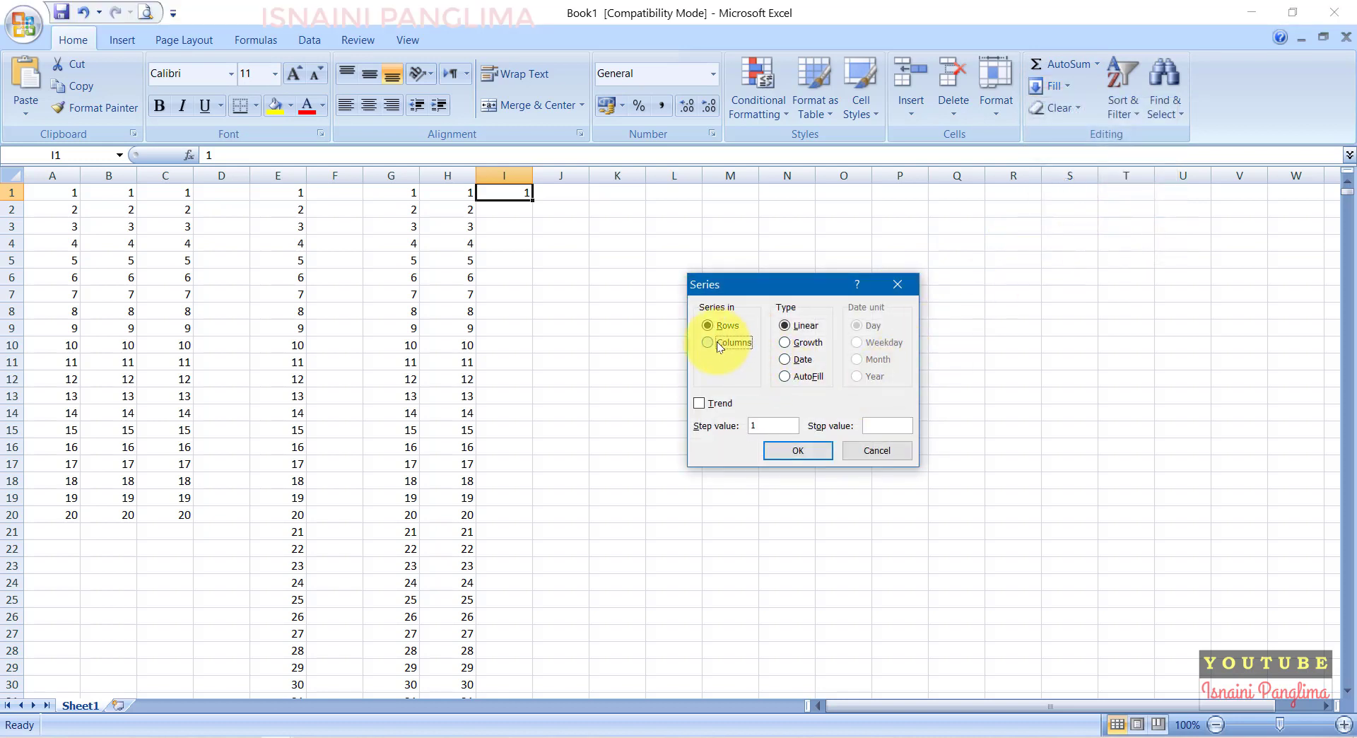
{"action": "type", "text": "65"}
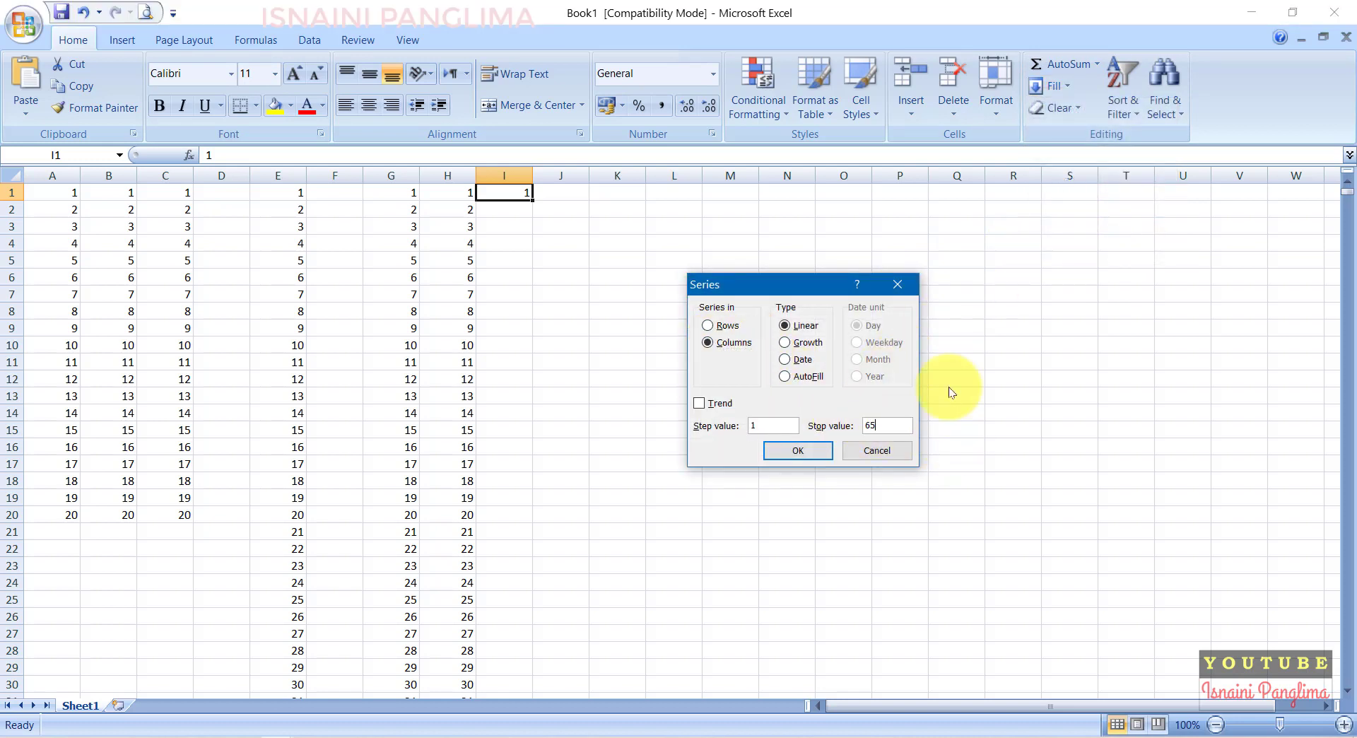
{"action": "type", "text": "000"}
{"action": "key", "text": "Return"}
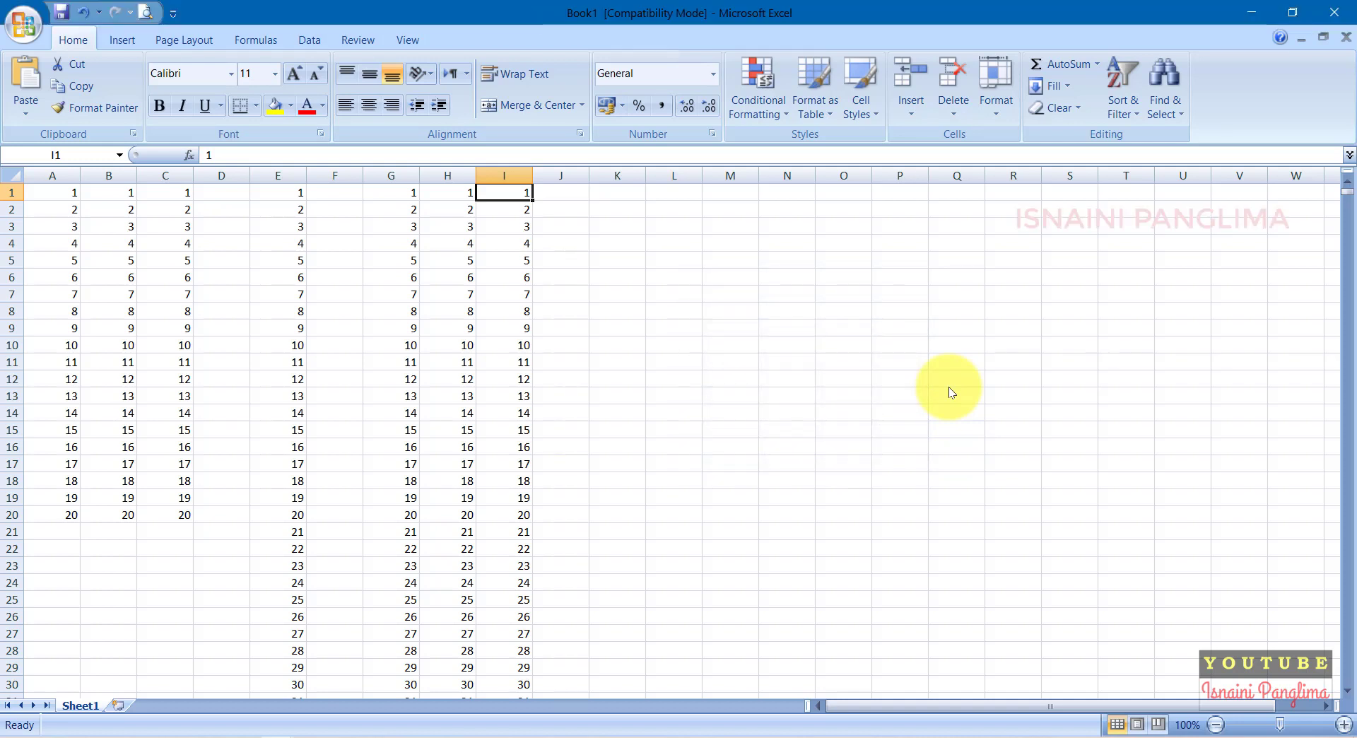
{"action": "key", "text": "ctrl+Down"}
{"action": "key", "text": "Down"}
{"action": "key", "text": "Down"}
{"action": "key", "text": "Up"}
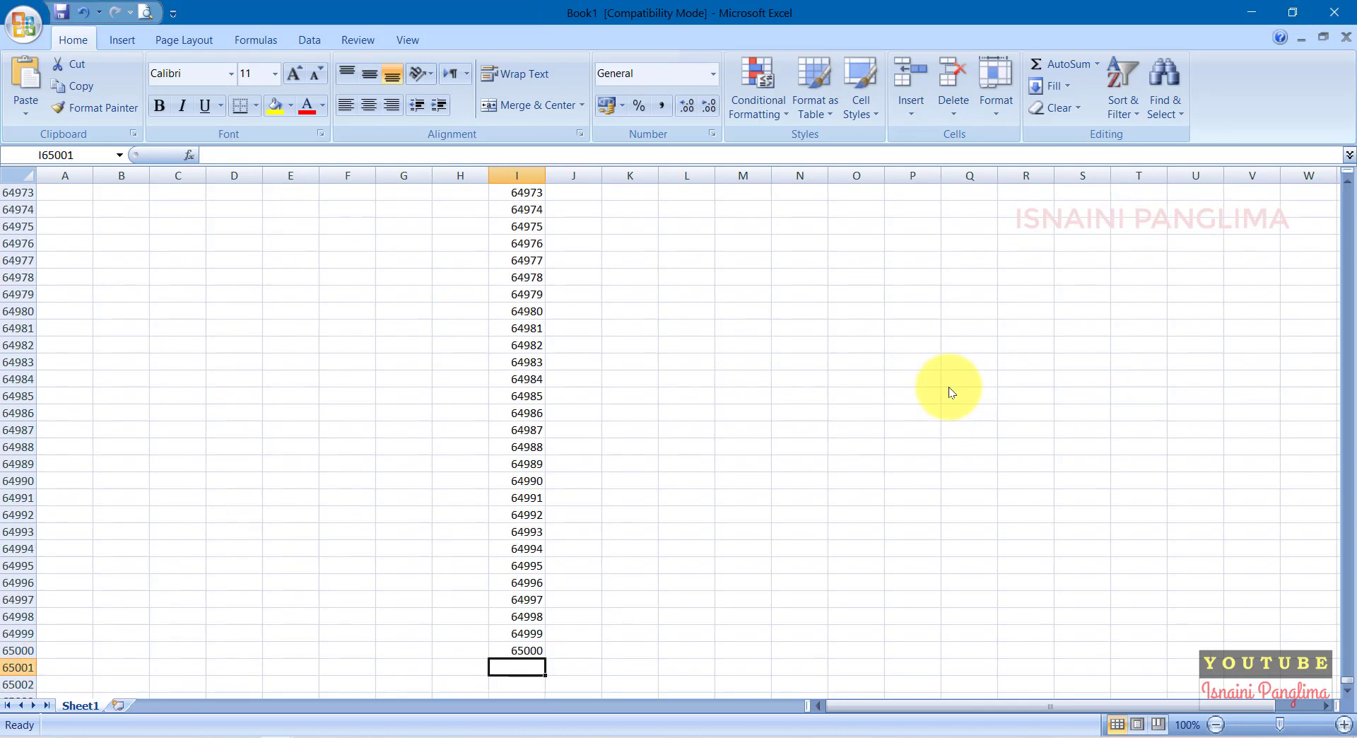
{"action": "key", "text": "Up"}
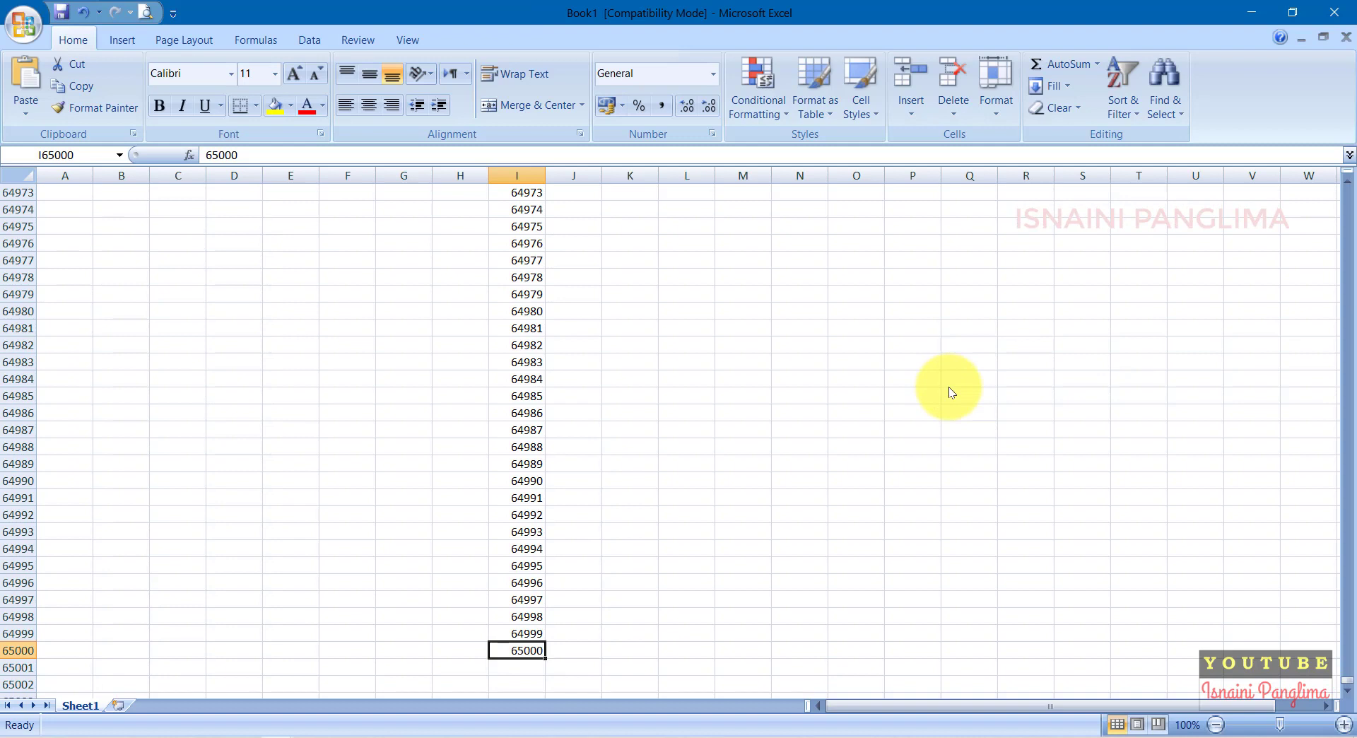
{"action": "key", "text": "Down"}
{"action": "key", "text": "Down"}
{"action": "key", "text": "Down"}
{"action": "key", "text": "Down"}
{"action": "key", "text": "Down"}
{"action": "key", "text": "Down"}
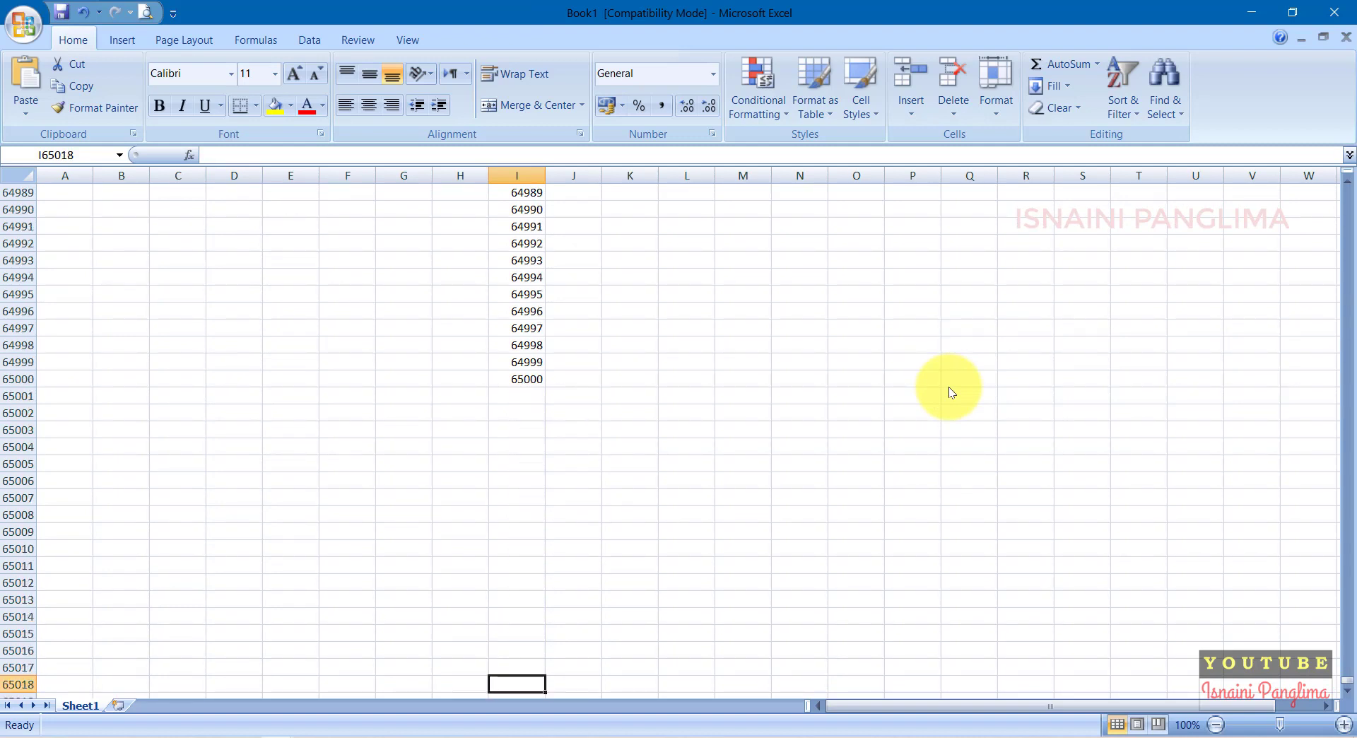
{"action": "key", "text": "Down"}
{"action": "key", "text": "Down"}
{"action": "key", "text": "Up"}
{"action": "key", "text": "Up"}
{"action": "key", "text": "Up"}
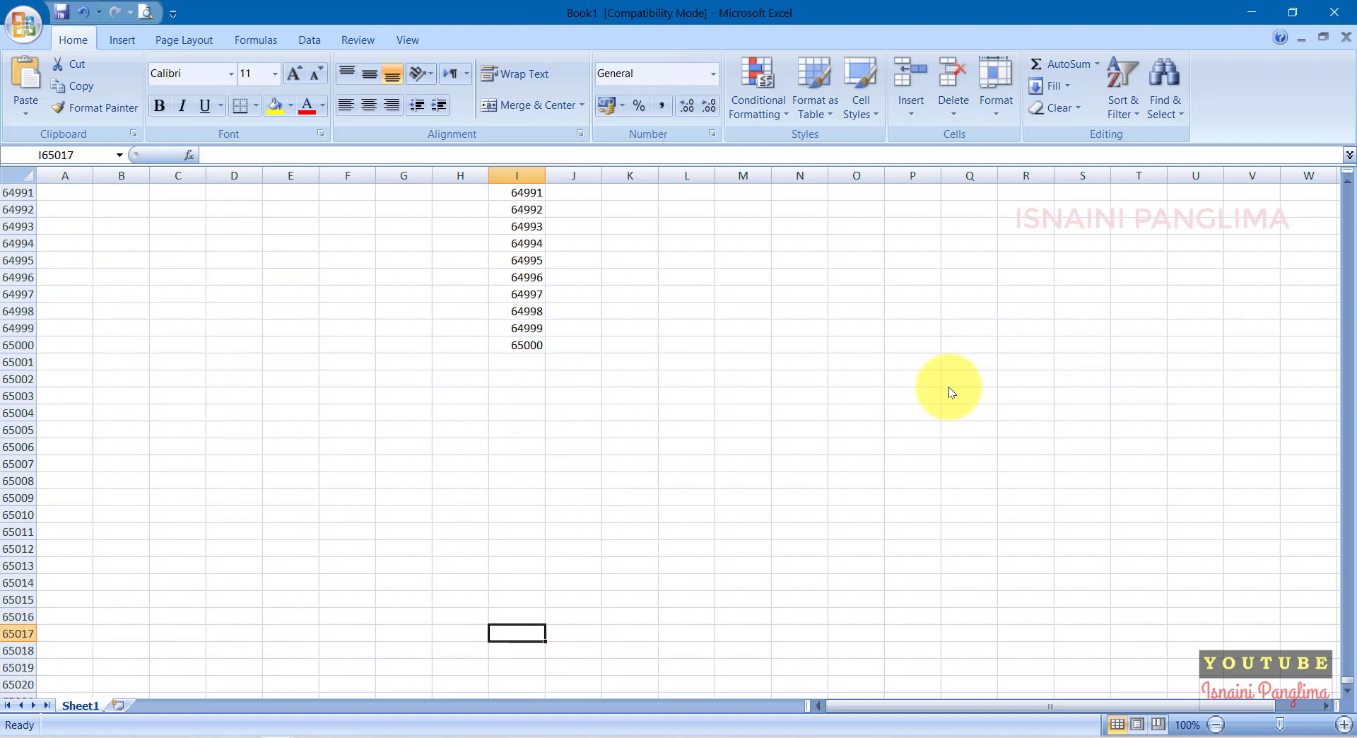
{"action": "key", "text": "Up"}
{"action": "key", "text": "Up"}
{"action": "key", "text": "Up"}
{"action": "key", "text": "Up"}
{"action": "key", "text": "Up"}
{"action": "key", "text": "Up"}
{"action": "key", "text": "Down"}
{"action": "key", "text": "Down"}
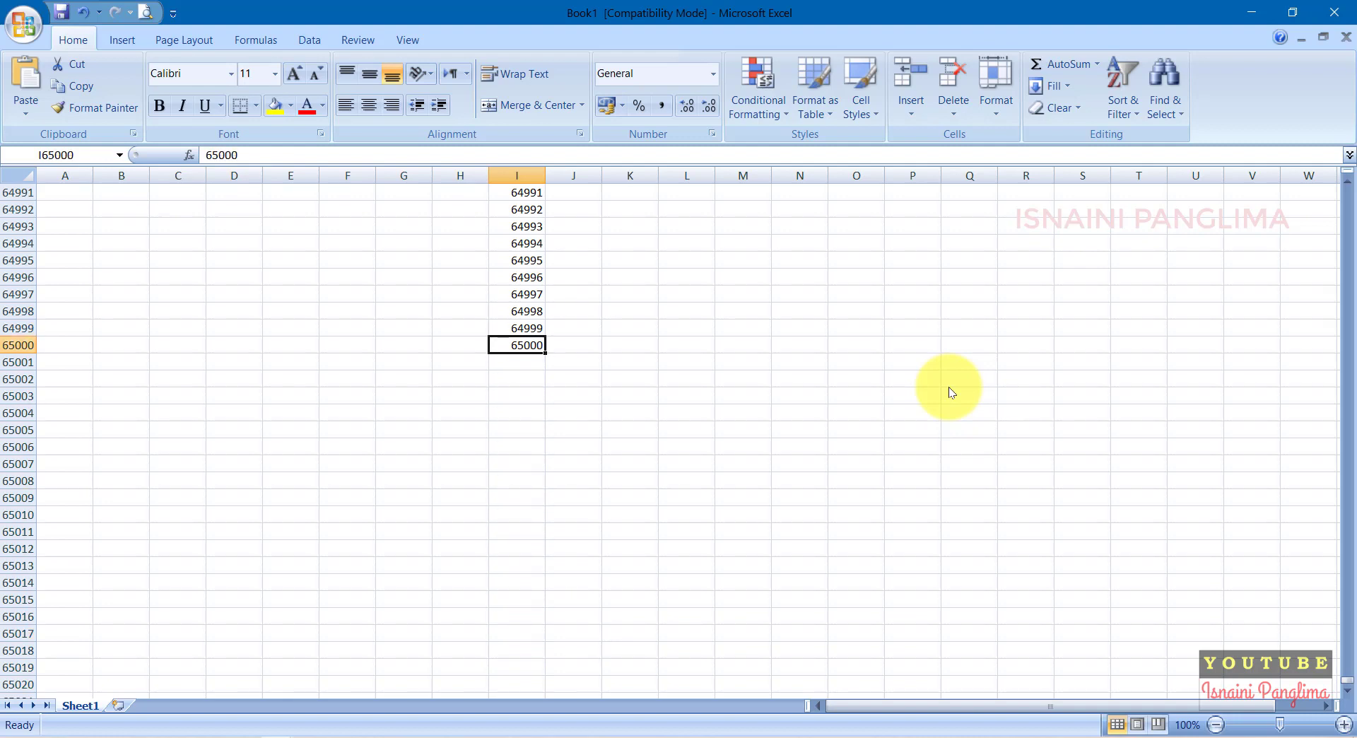
{"action": "key", "text": "Down"}
{"action": "key", "text": "Up"}
{"action": "key", "text": "ctrl+Up"}
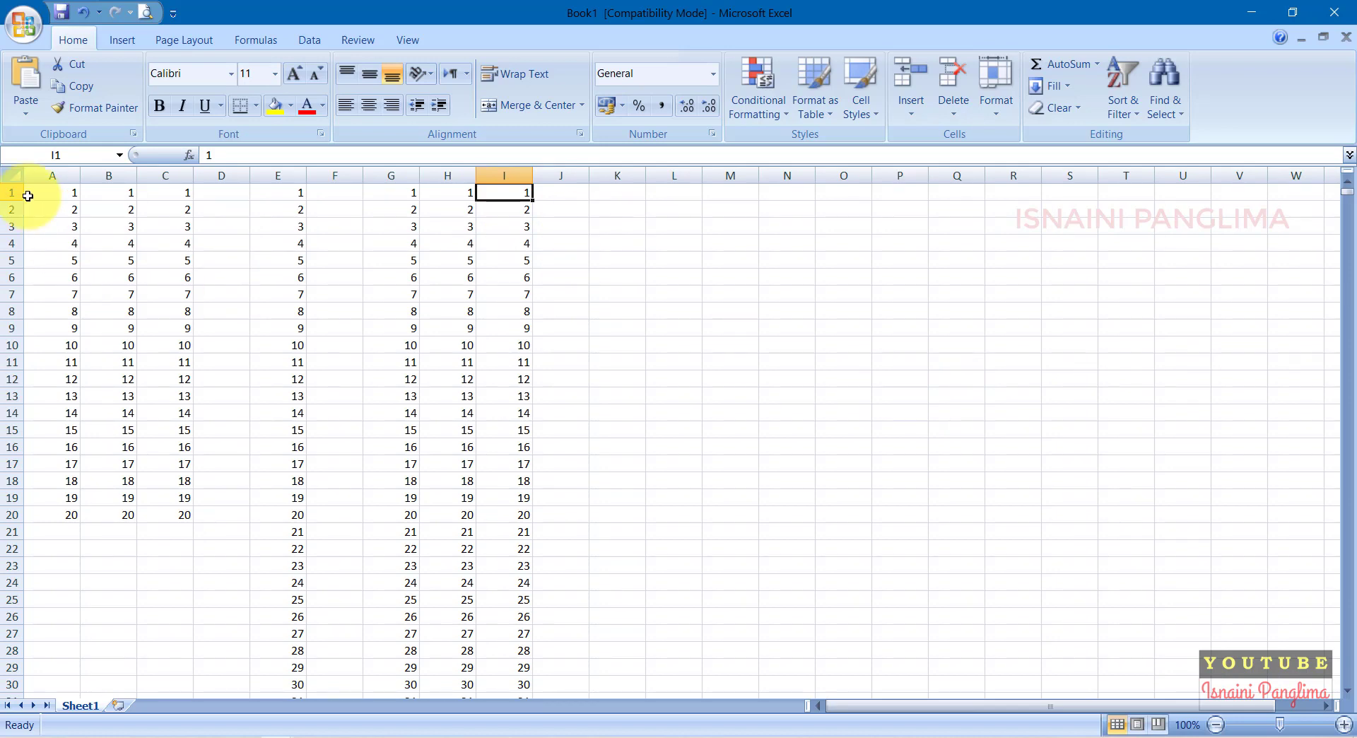
Step: Clear the old data, enter 1 in A1, and fill a Rows series with stop value 50
{"action": "key", "text": "shift+Left"}
{"action": "key", "text": "shift+Left"}
{"action": "key", "text": "ctrl+shift+Down"}
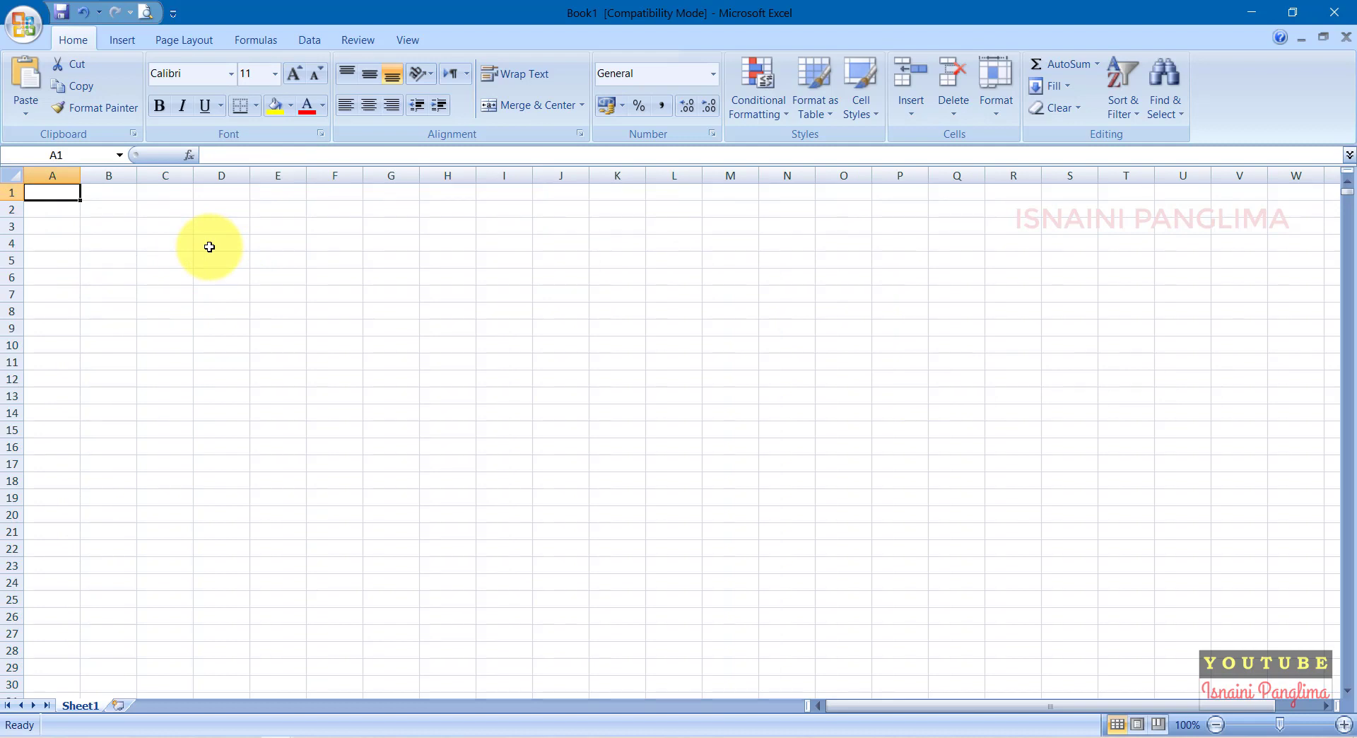
{"action": "type", "text": "1"}
{"action": "key", "text": "Return"}
{"action": "key", "text": "Up"}
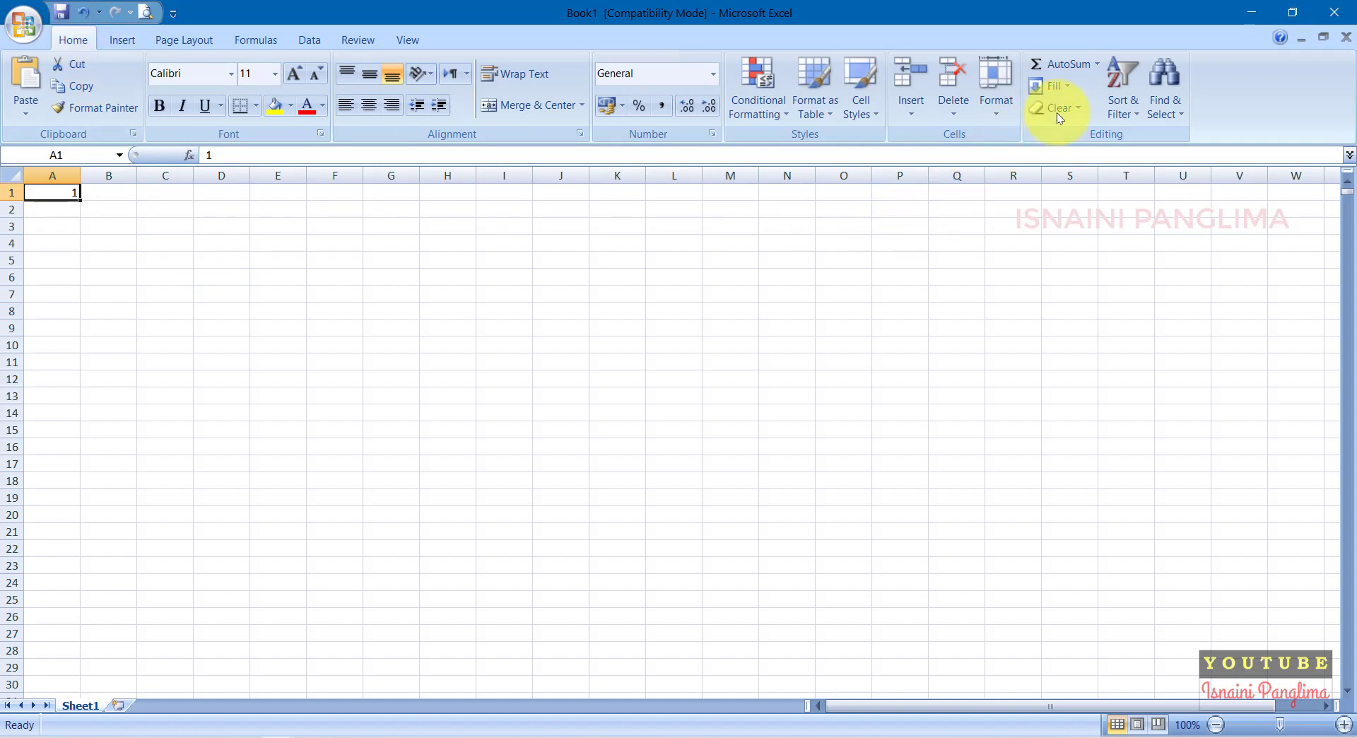
{"action": "left_click", "coordinate": [1052, 85]}
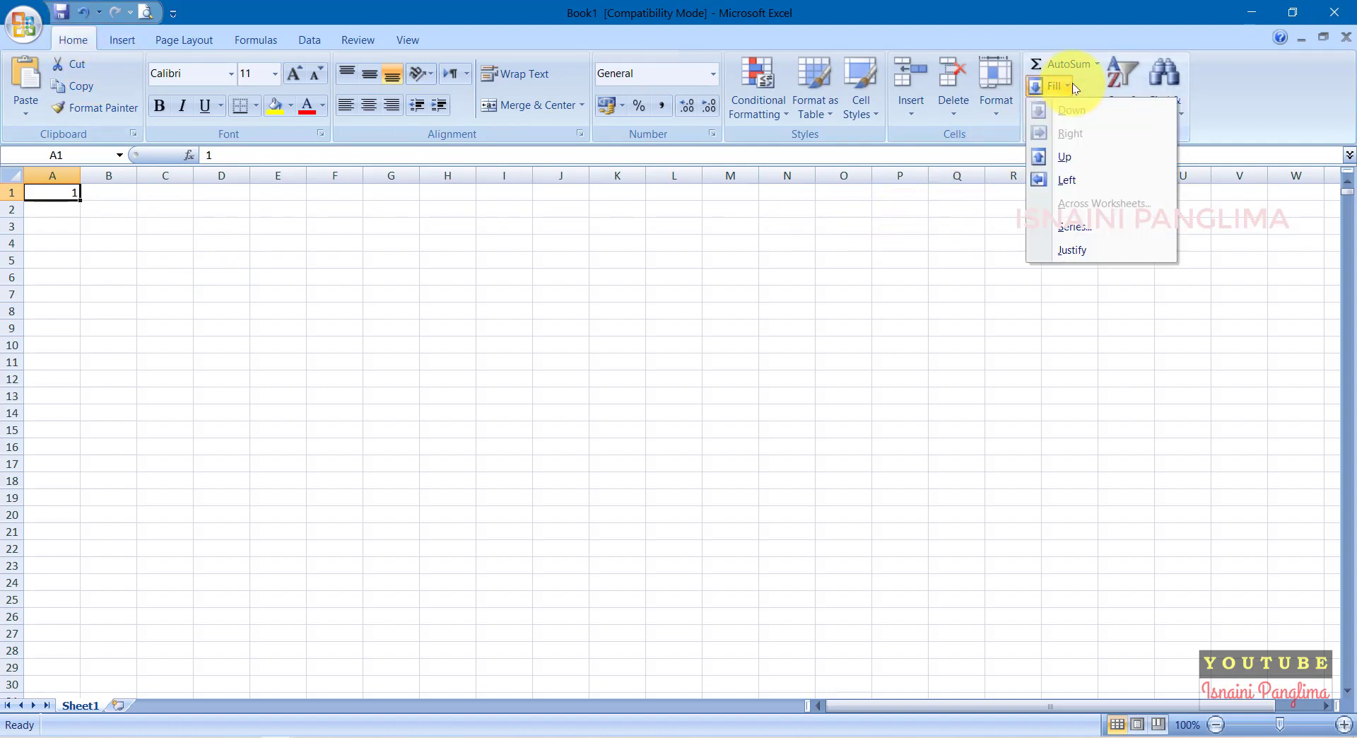
{"action": "left_click", "coordinate": [1075, 226]}
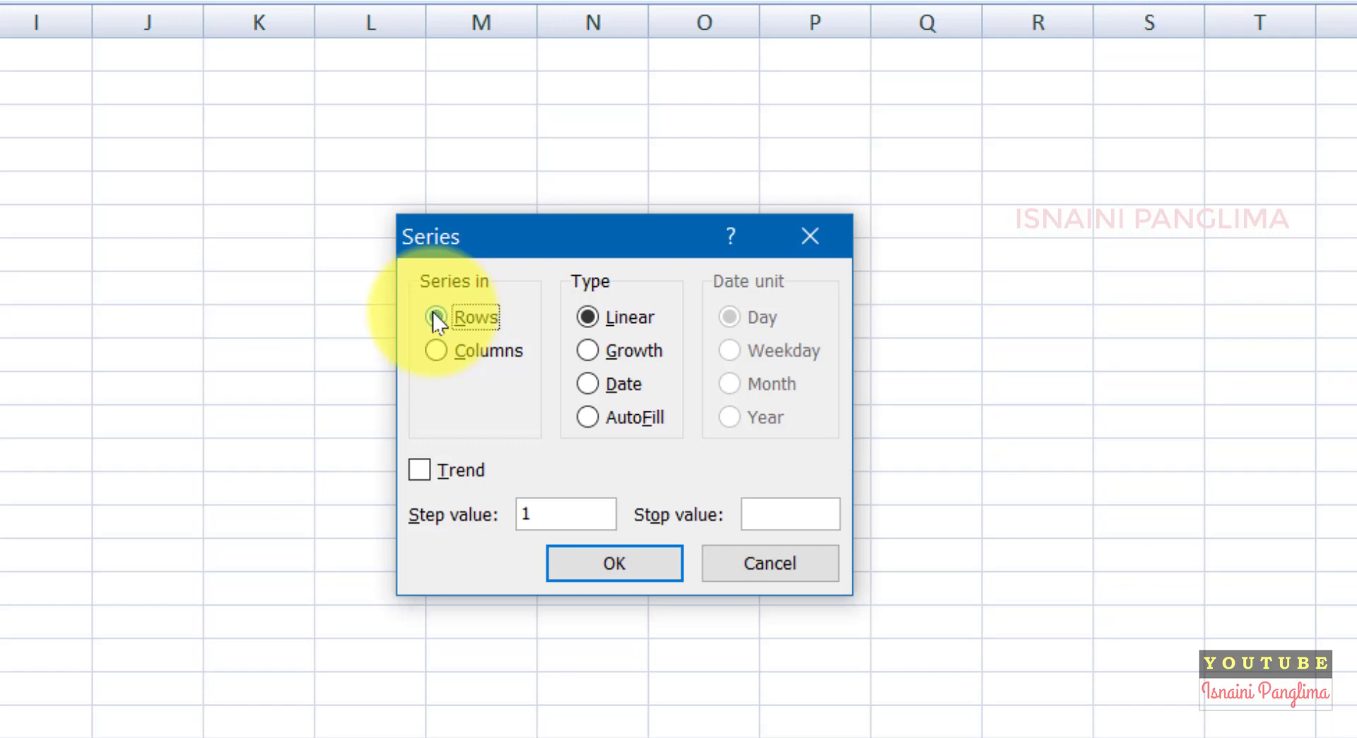
{"action": "left_click", "coordinate": [434, 317]}
{"action": "left_click", "coordinate": [753, 513]}
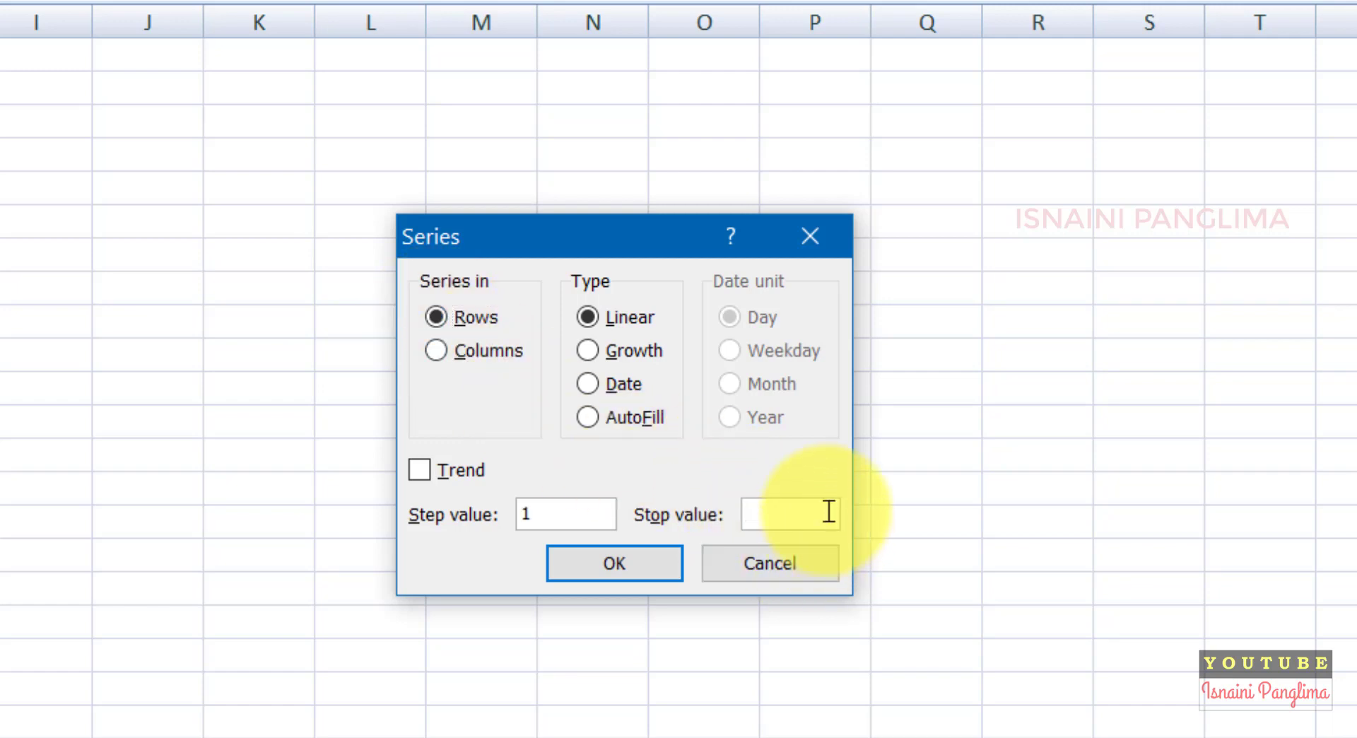
{"action": "type", "text": "50"}
{"action": "key", "text": "Return"}
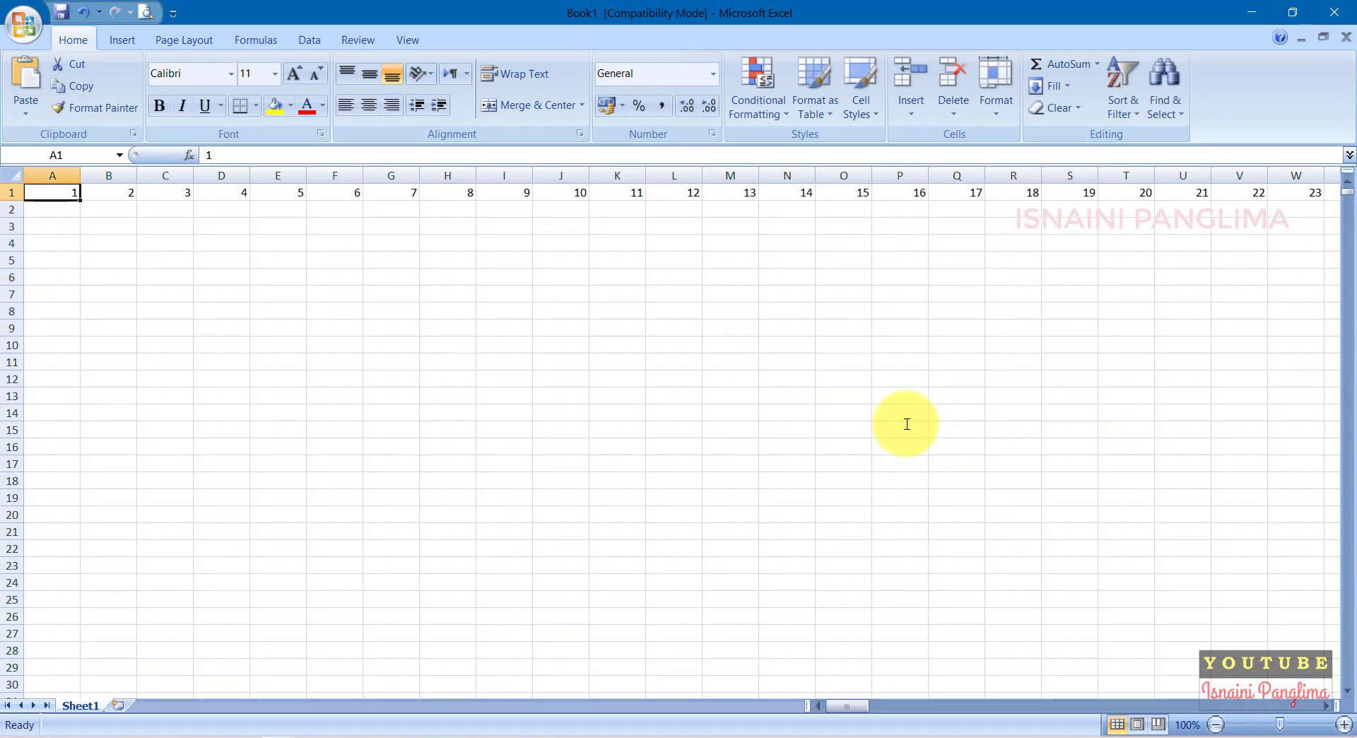
{"action": "key", "text": "ctrl+Right"}
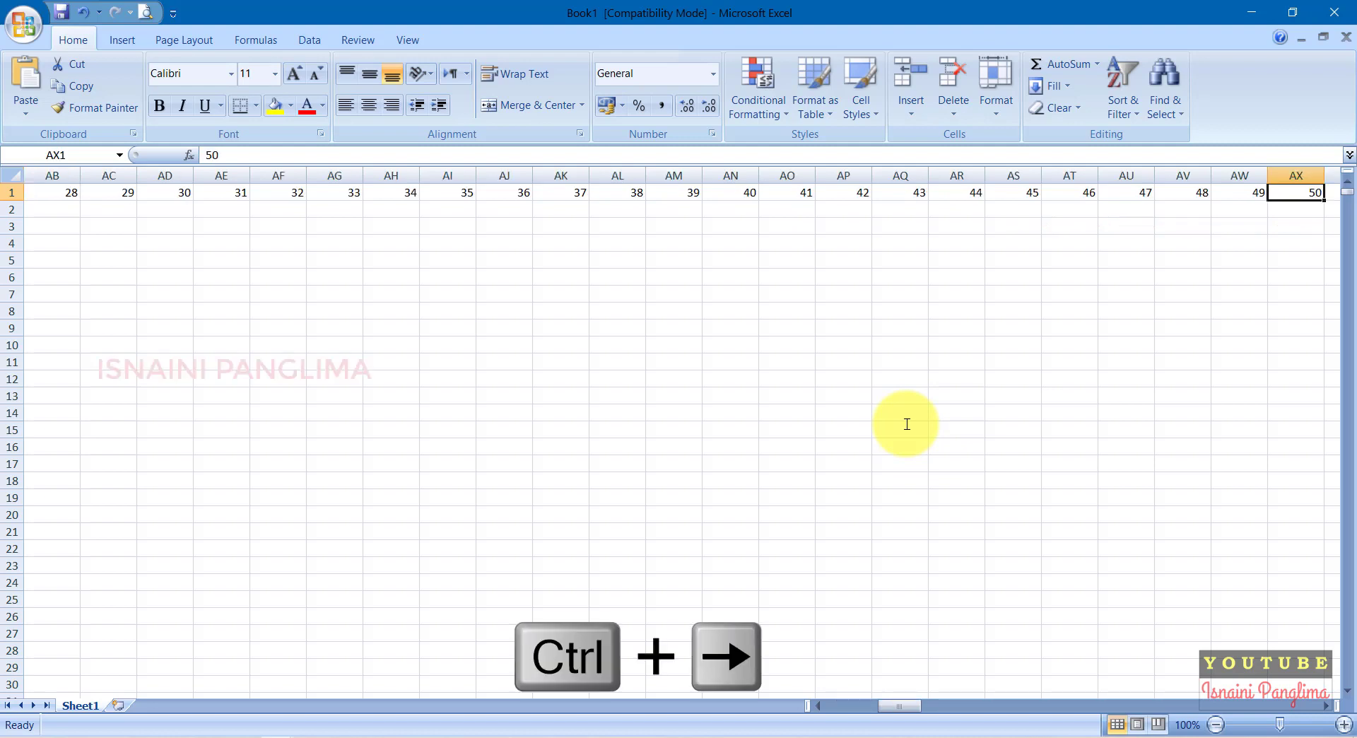
{"action": "key", "text": "Right"}
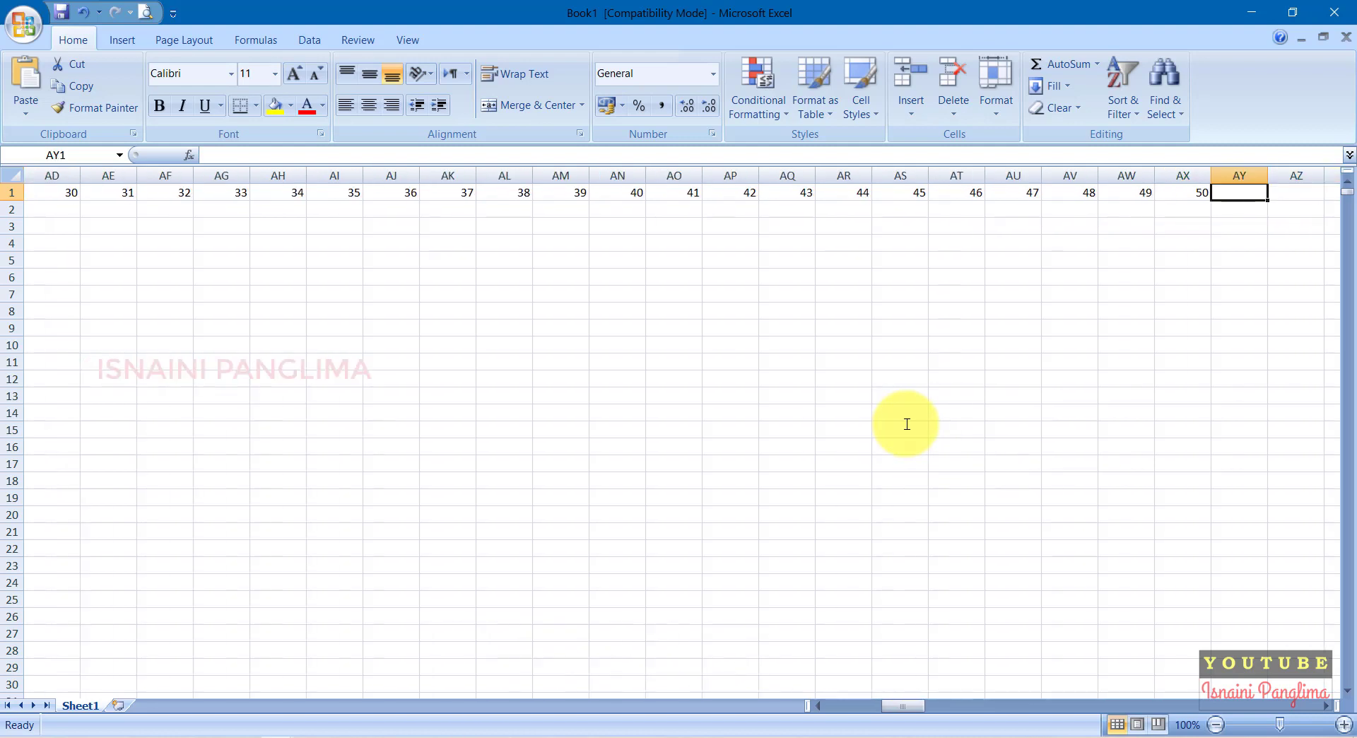
{"action": "key", "text": "Left"}
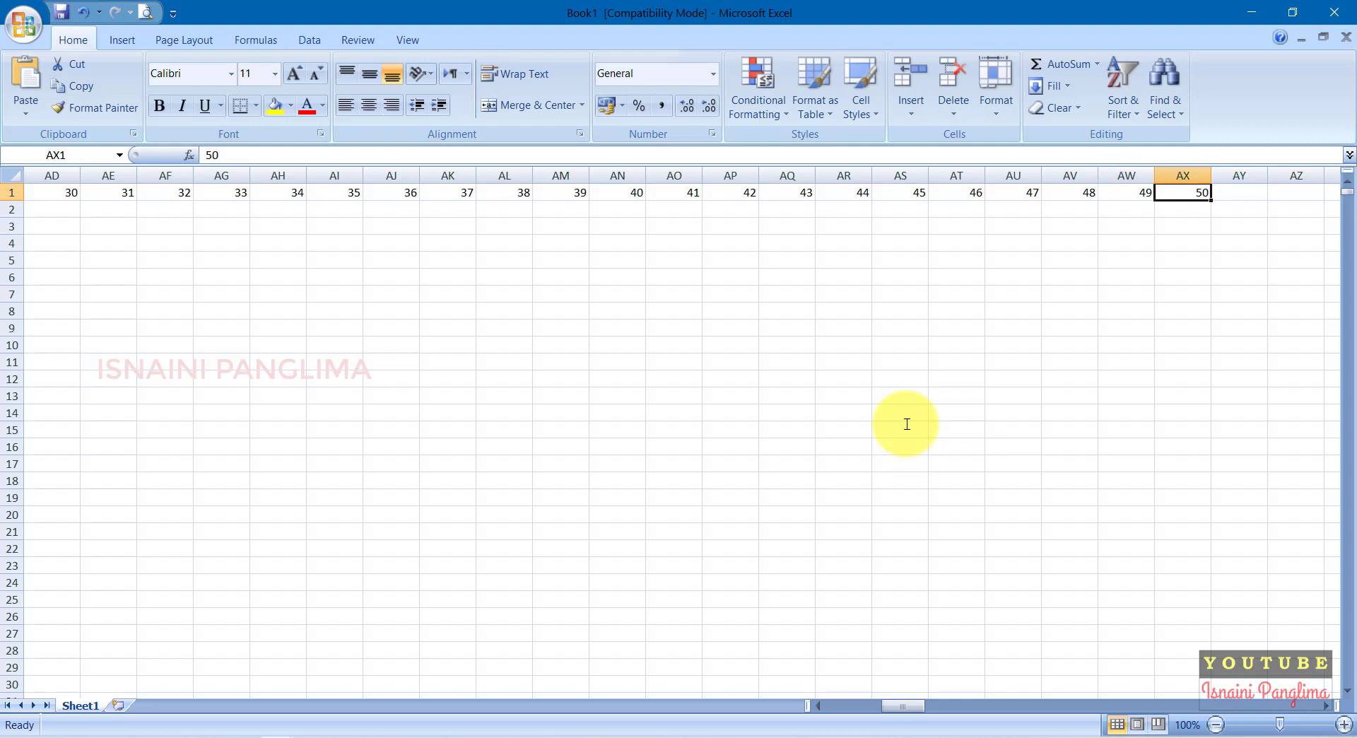
{"action": "key", "text": "ctrl+Left"}
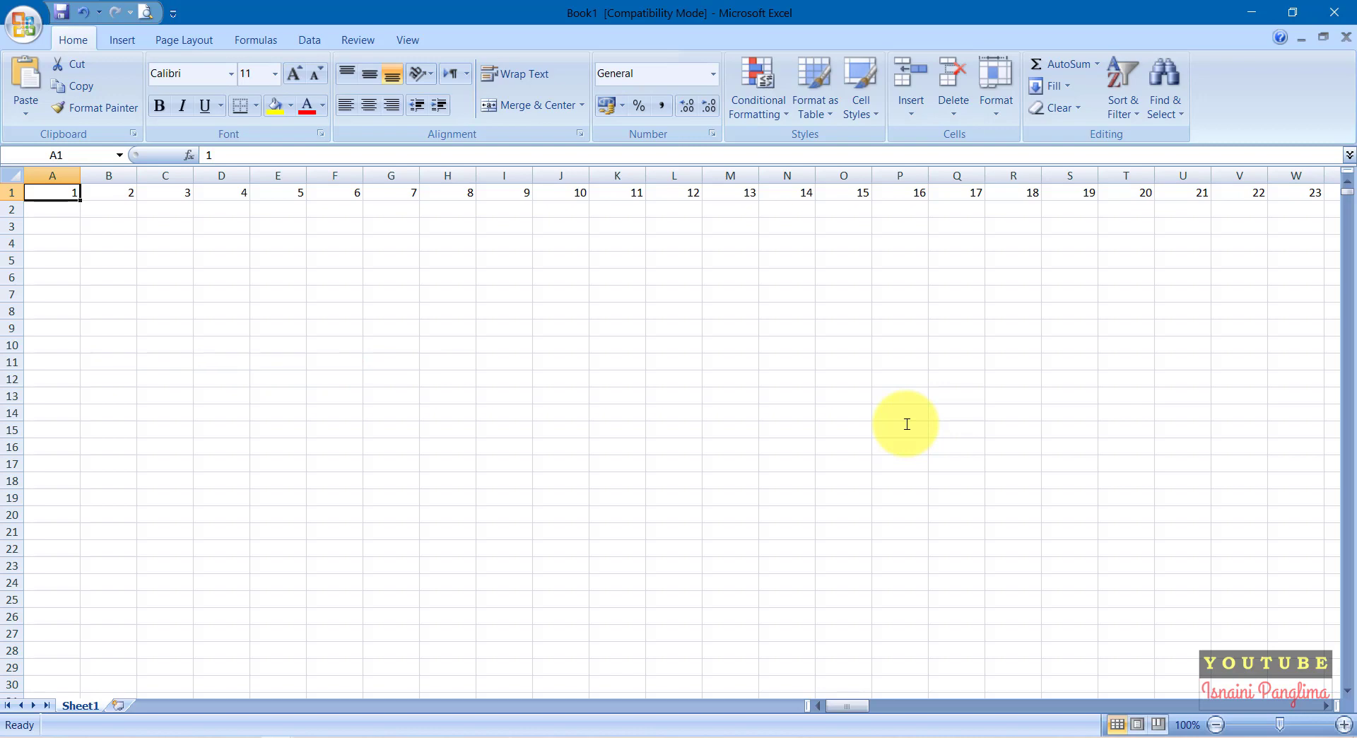
{"action": "key", "text": "Down"}
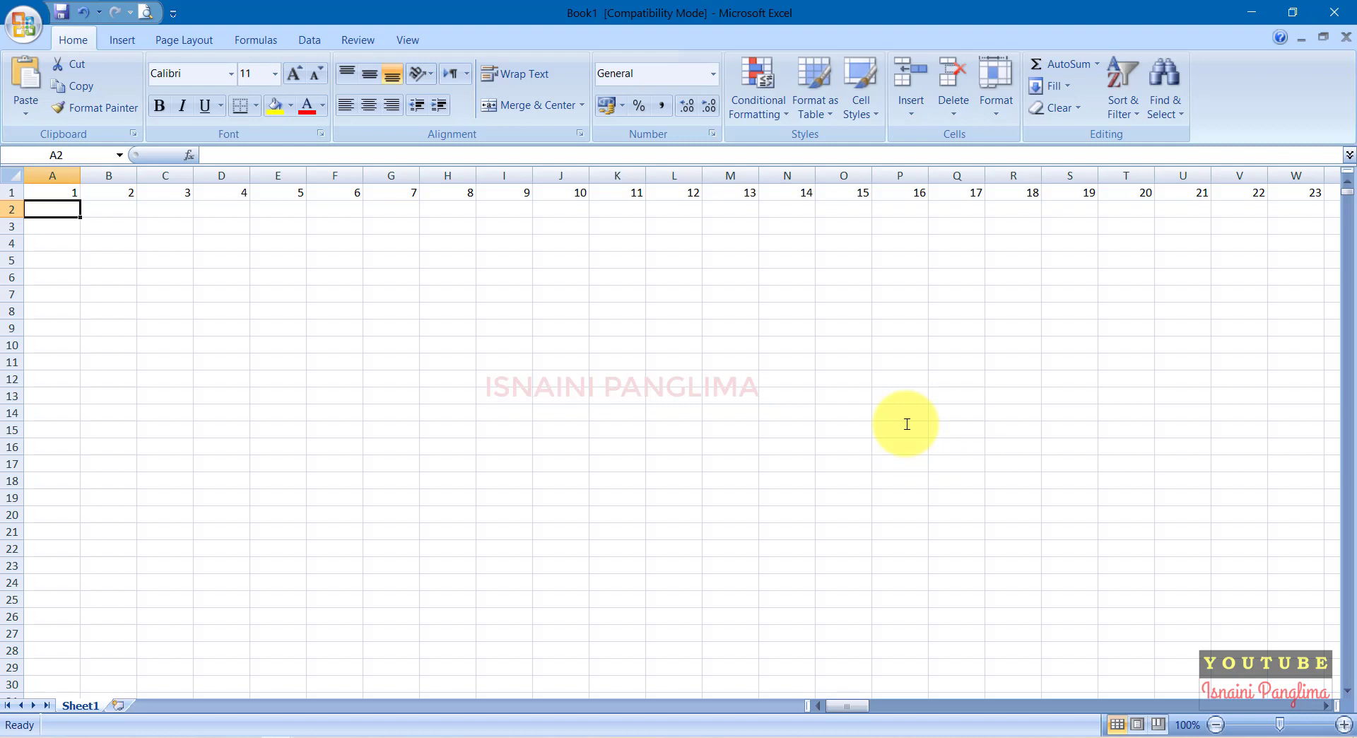
Step: Enter 1 in B3 and set up a Columns series with stop value 2000
{"action": "key", "text": "Down"}
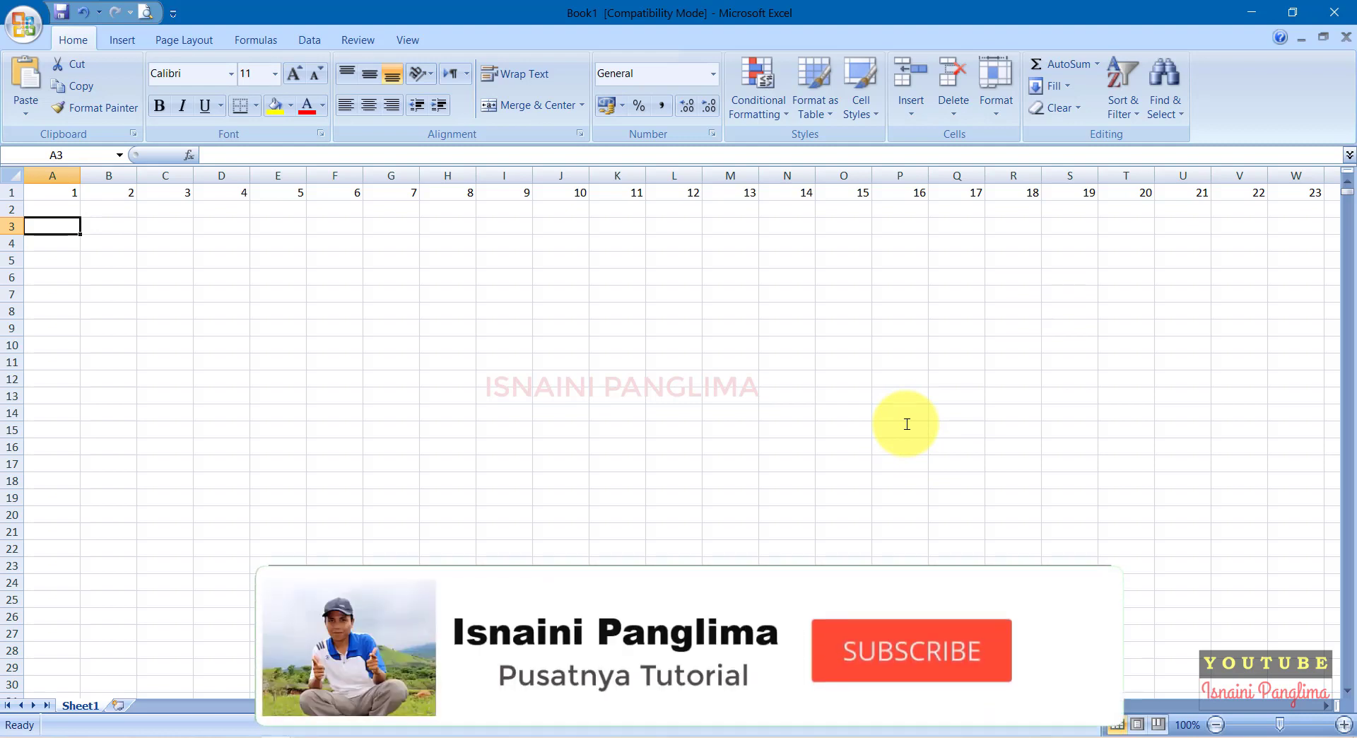
{"action": "key", "text": "Up"}
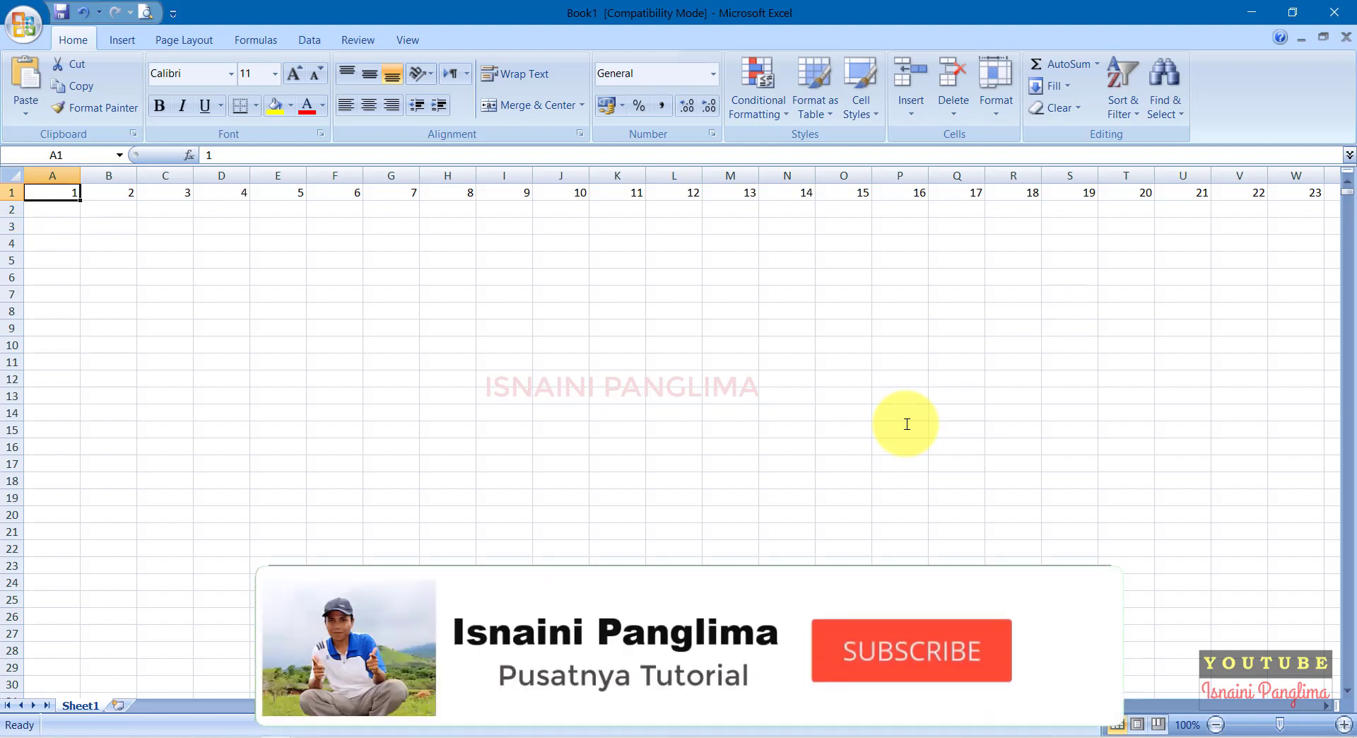
{"action": "key", "text": "Right"}
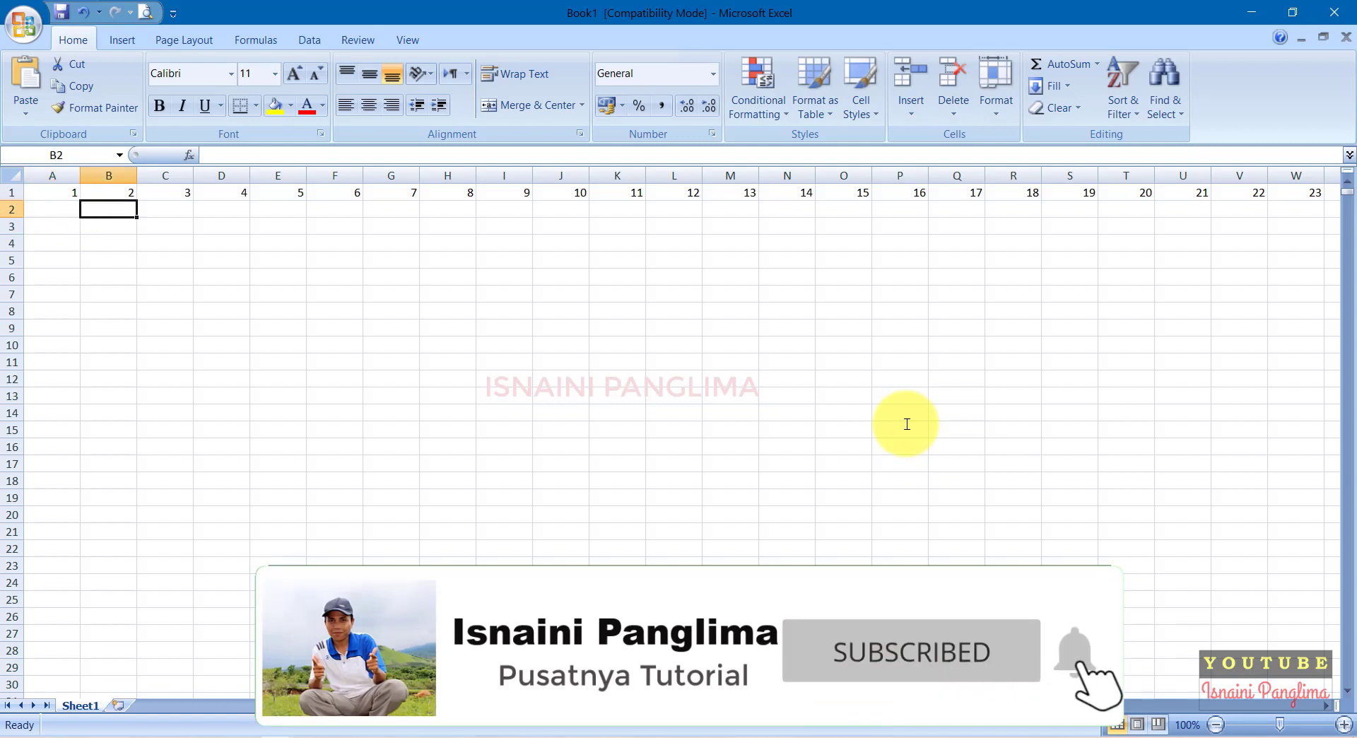
{"action": "key", "text": "Down"}
{"action": "type", "text": "1"}
{"action": "key", "text": "ctrl+Return"}
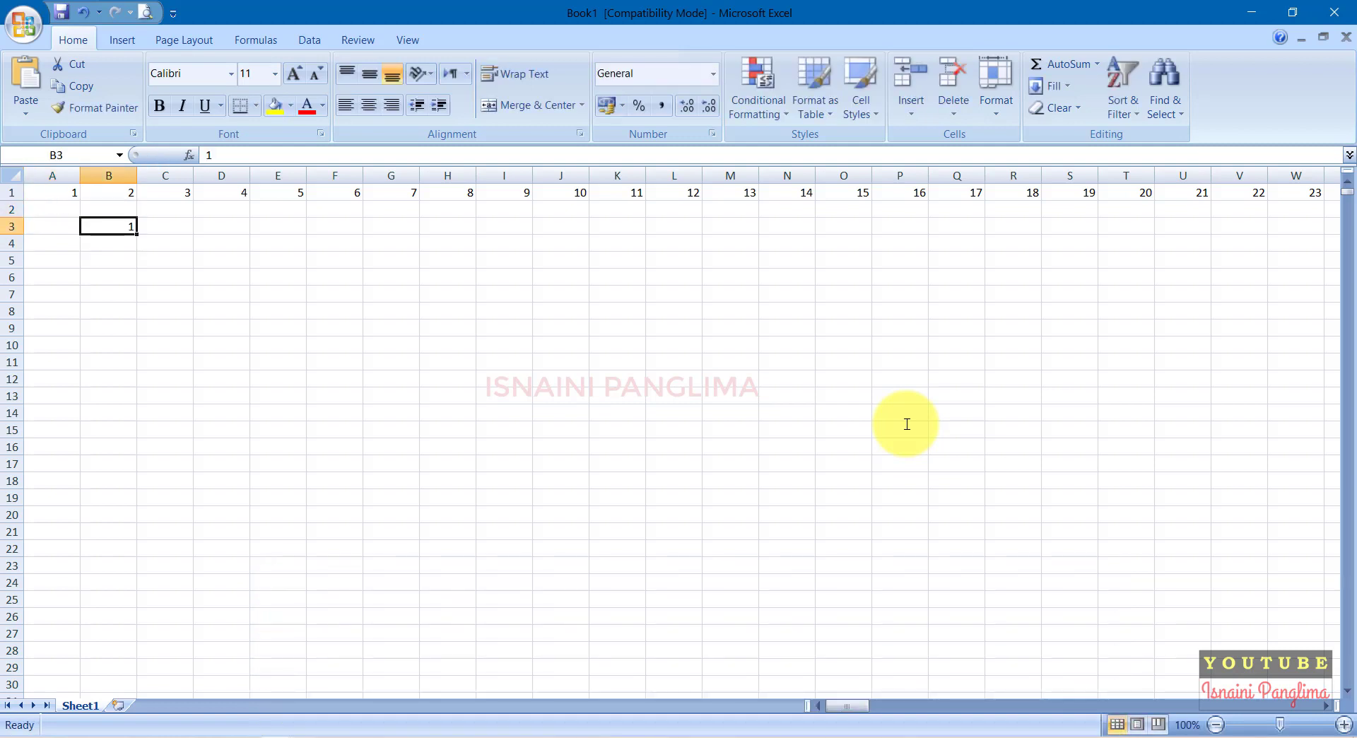
{"action": "left_click", "coordinate": [1049, 70]}
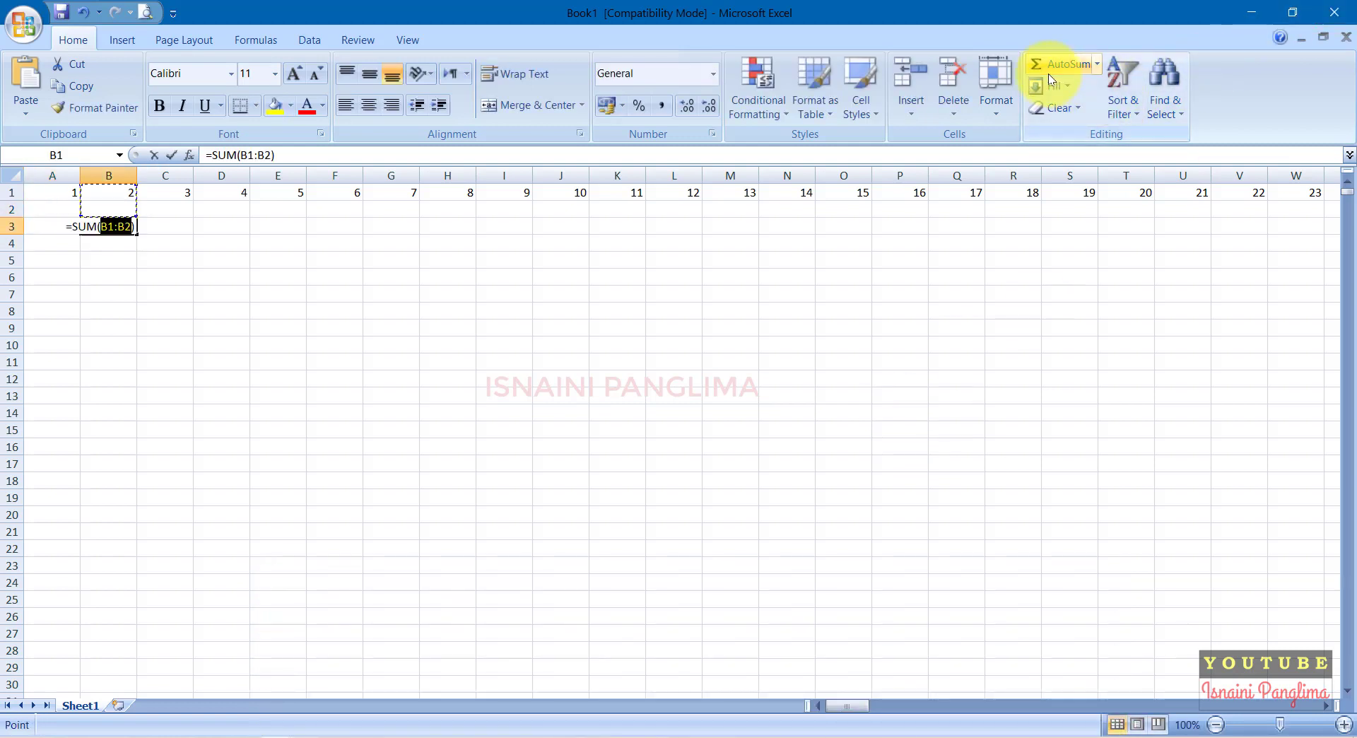
{"action": "key", "text": "Escape"}
{"action": "left_click", "coordinate": [1053, 85]}
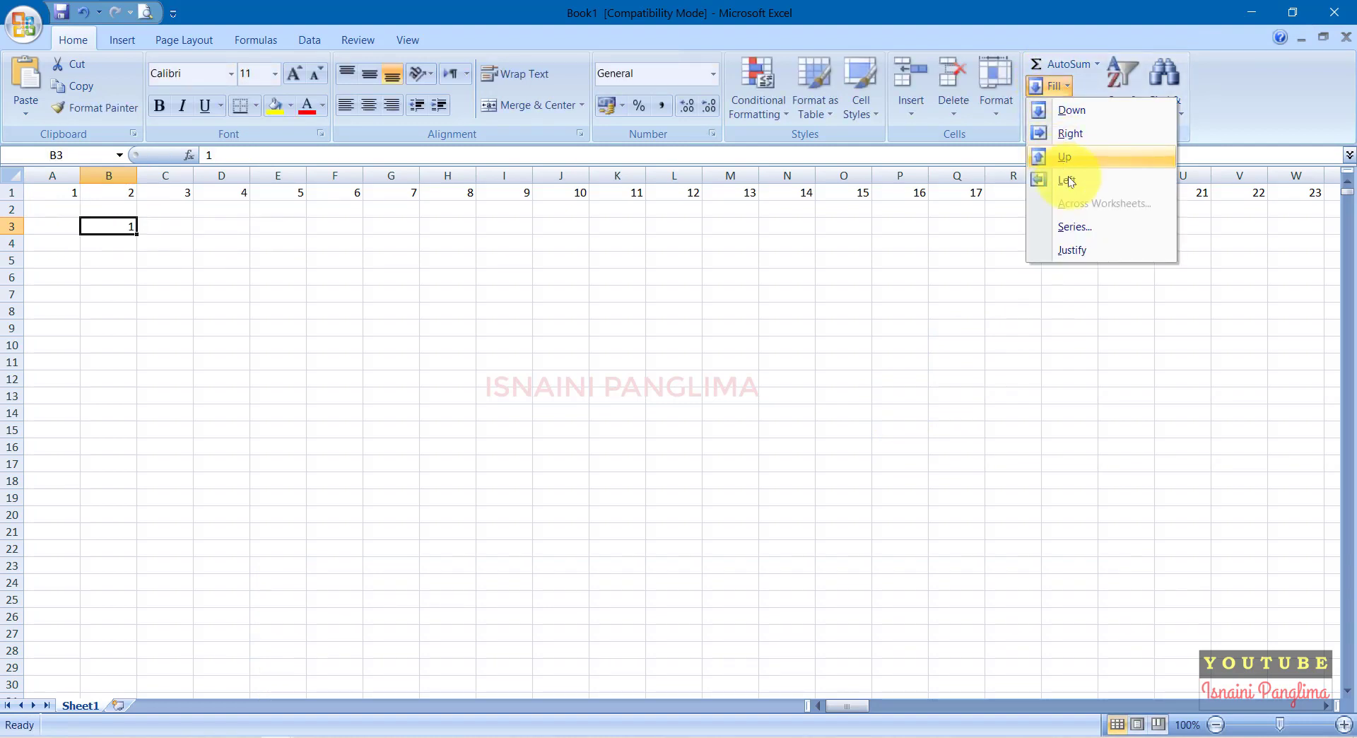
{"action": "left_click", "coordinate": [1086, 231]}
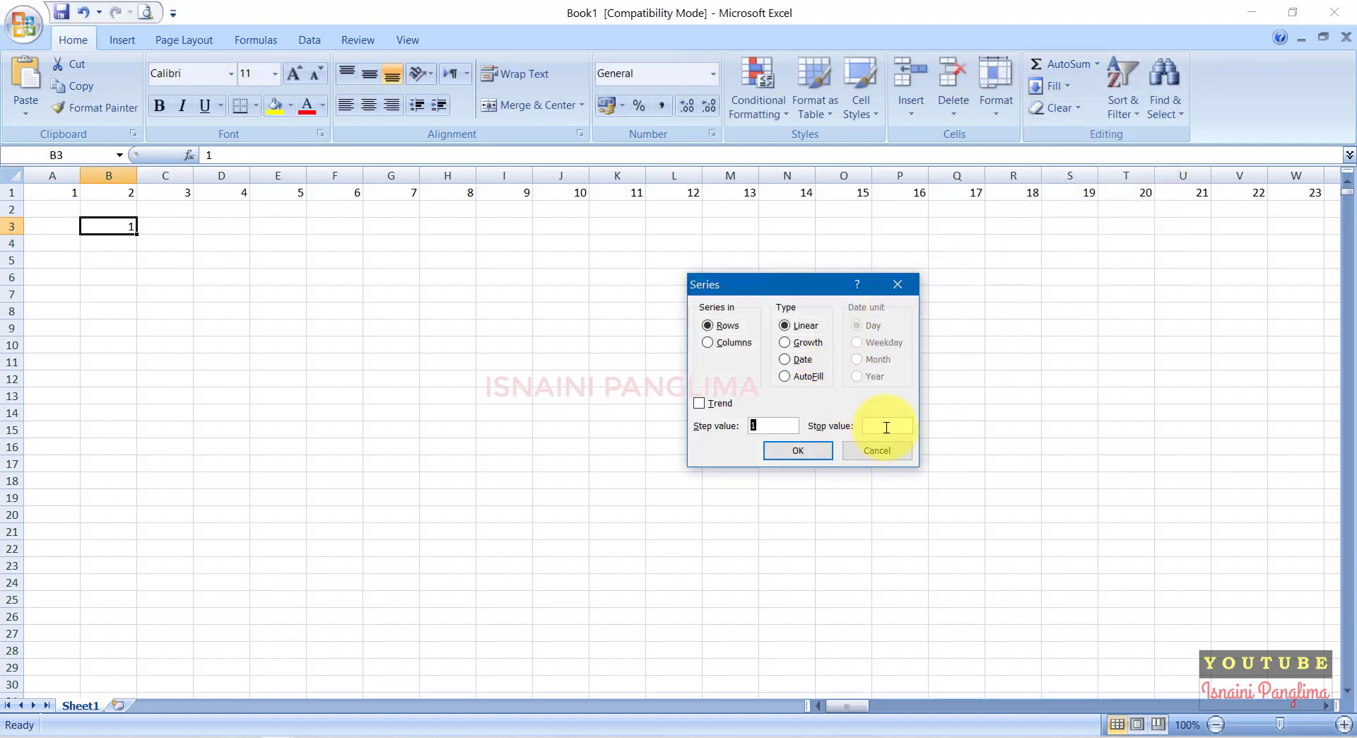
{"action": "type", "text": "2000"}
{"action": "left_click", "coordinate": [728, 343]}
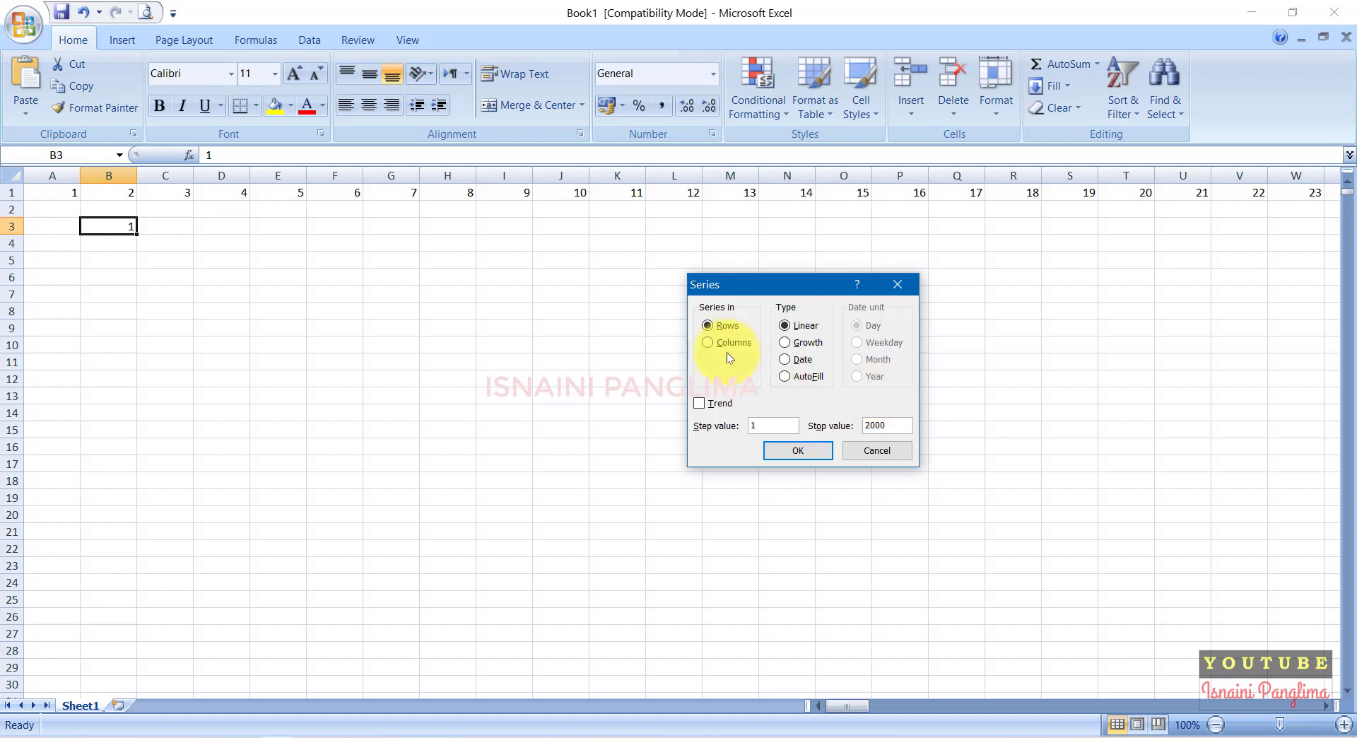